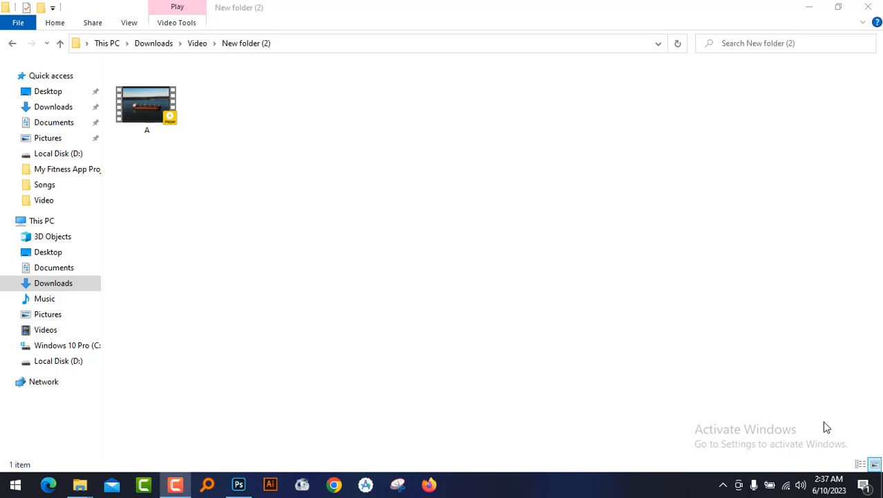
Step: Play the video file A to preview its footage, and close the player
left_click(150, 110)
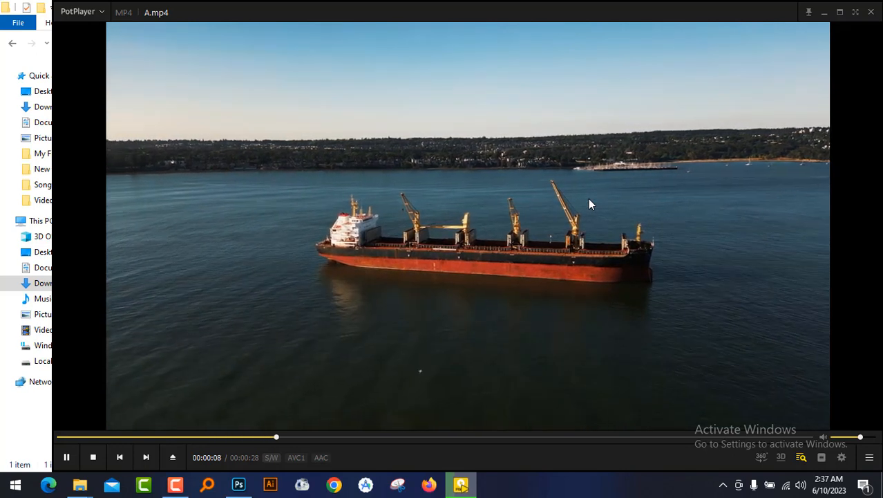
key("alt+F4")
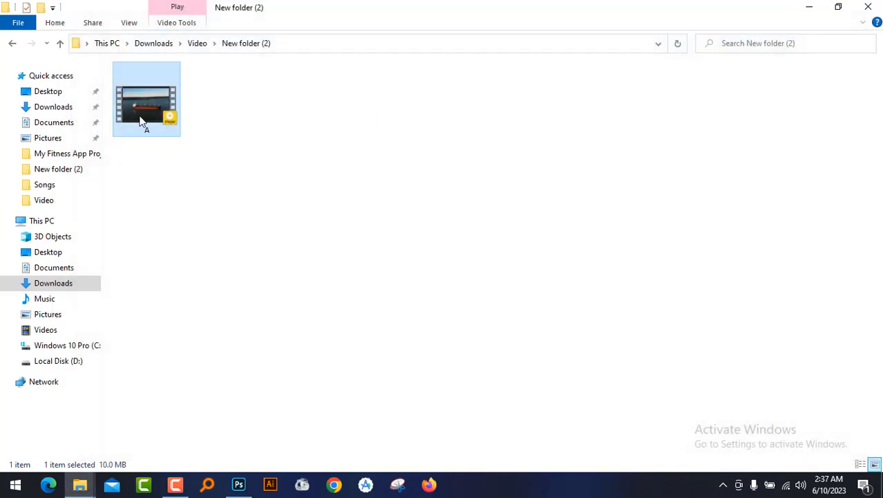
Step: Try to open the video file A with Adobe Photoshop 2020 and return to the folder
right_click(139, 110)
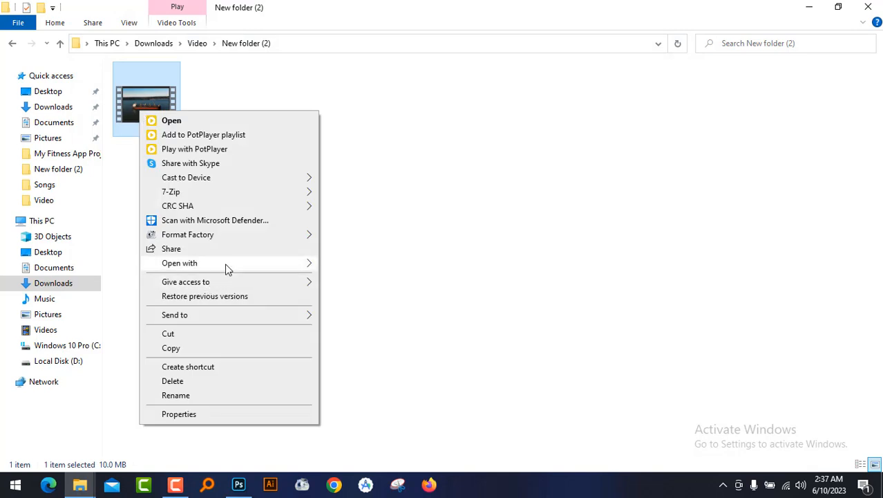
mouse_move(228, 268)
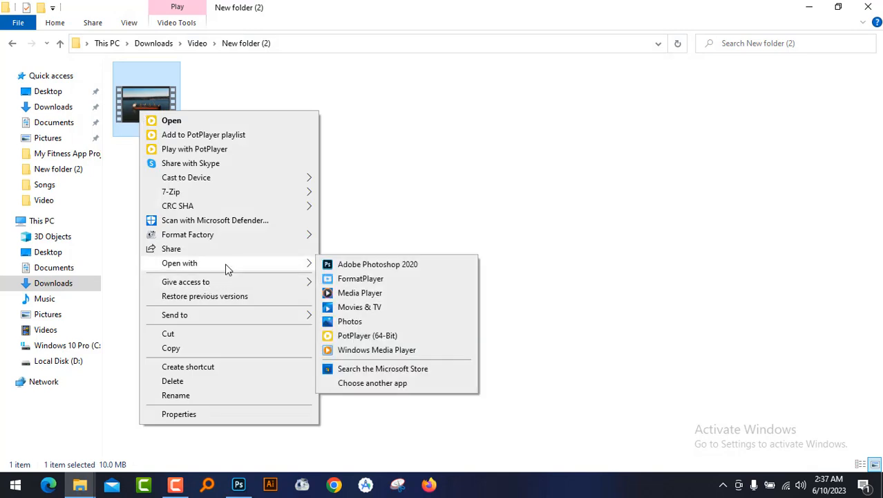
left_click(366, 265)
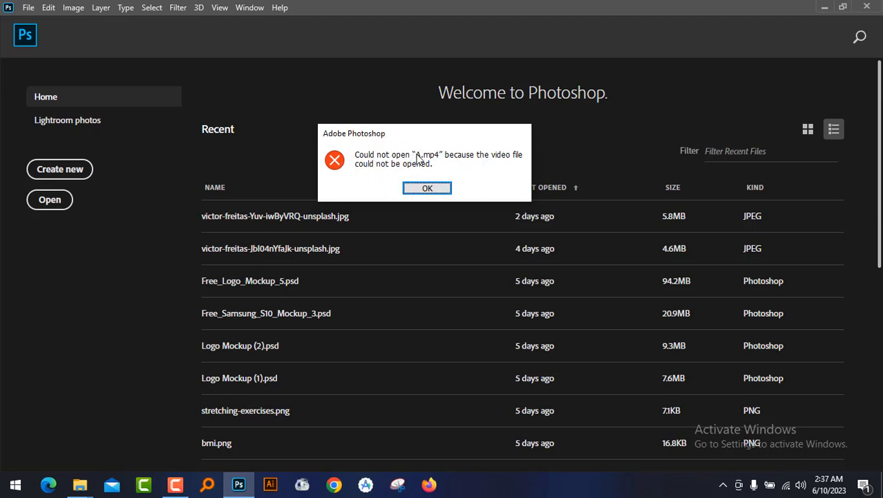
left_click(429, 188)
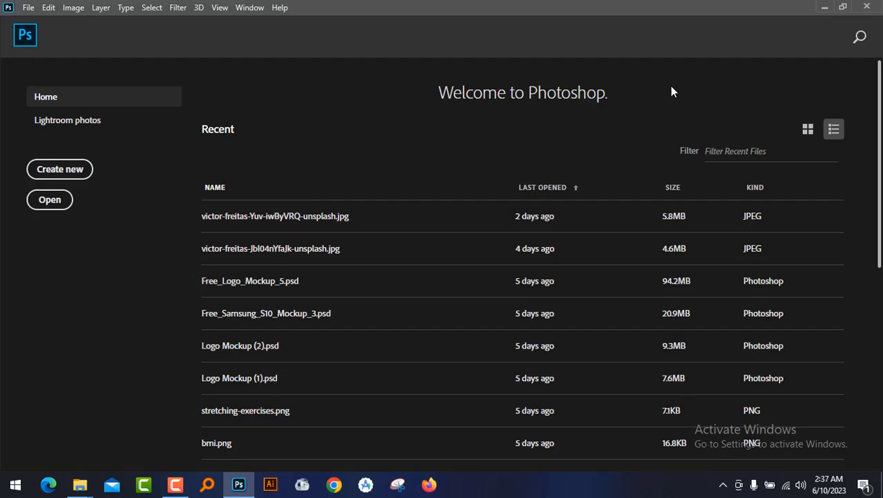
left_click(822, 8)
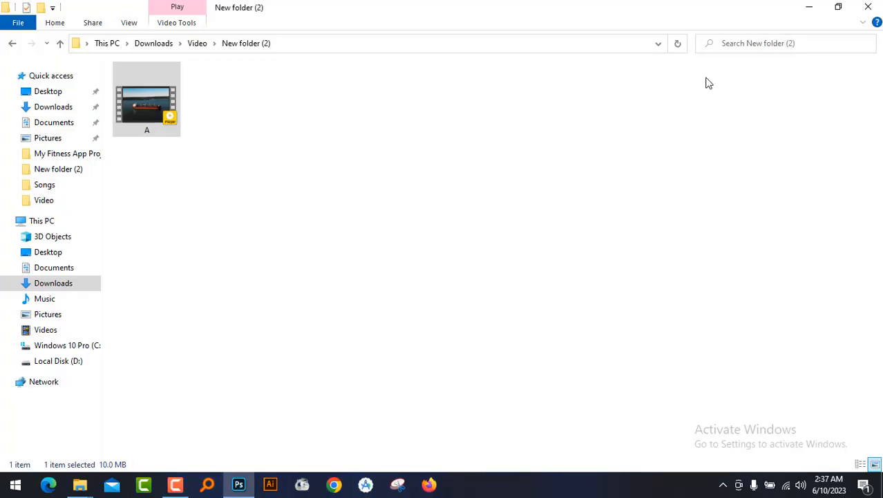
Step: Launch Format Factory, dismiss its update offer, and place its window beside the video file in the folder
left_click(301, 485)
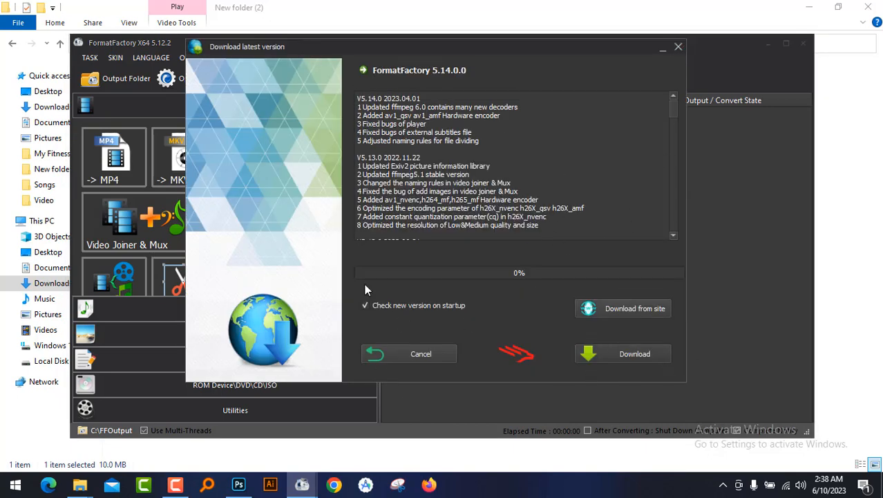
left_click(678, 46)
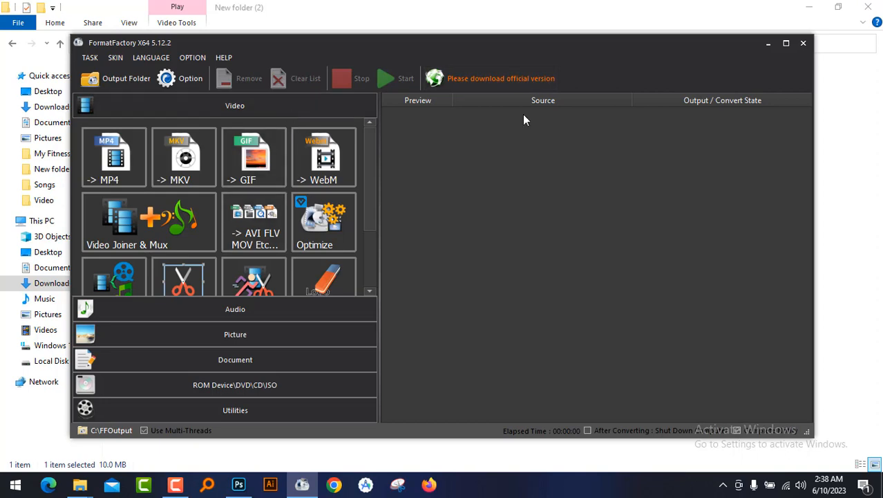
left_click_drag(380, 50, 583, 69)
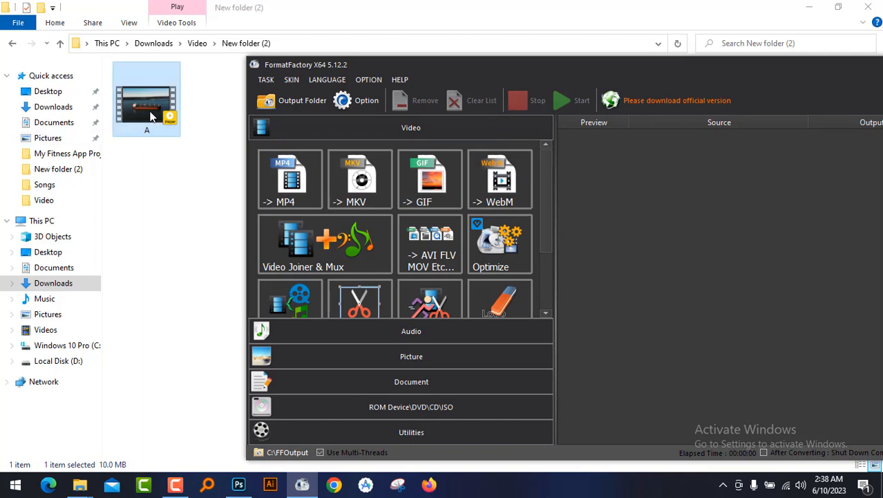
Step: Convert A.mp4 to MP4 with the output set to the source file folder, and close Format Factory
left_click_drag(154, 117, 654, 229)
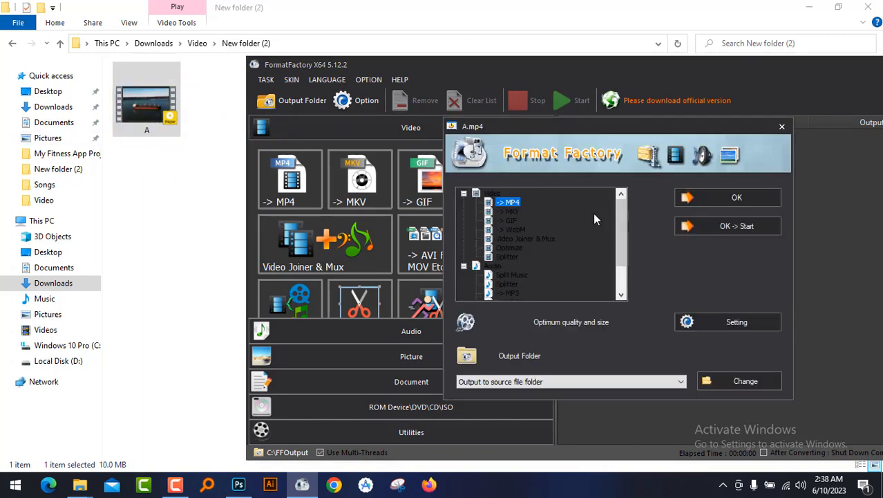
left_click(731, 201)
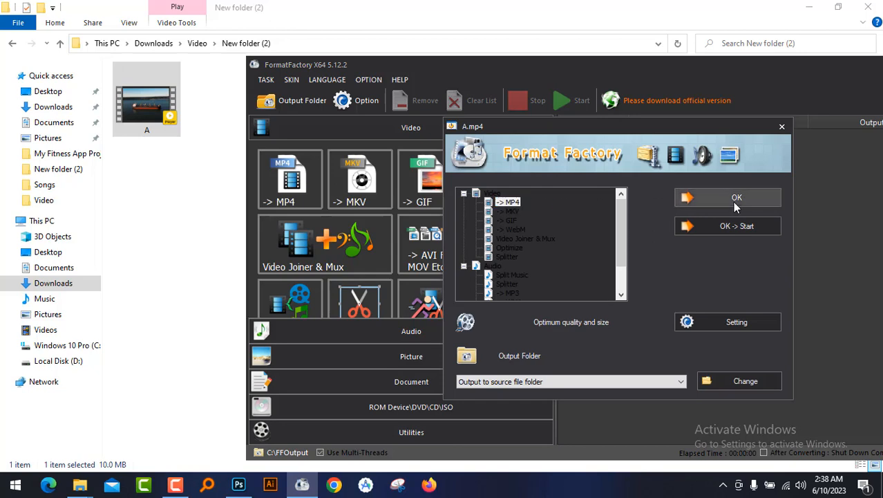
left_click(582, 103)
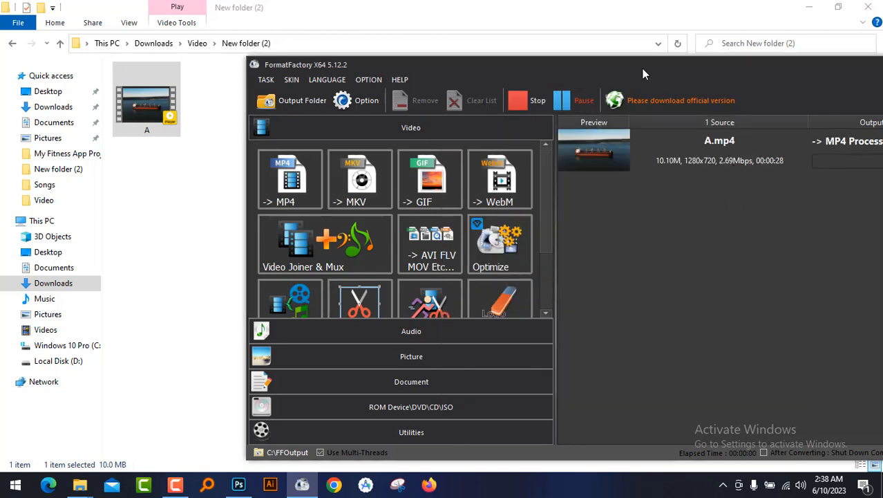
left_click_drag(642, 69, 441, 74)
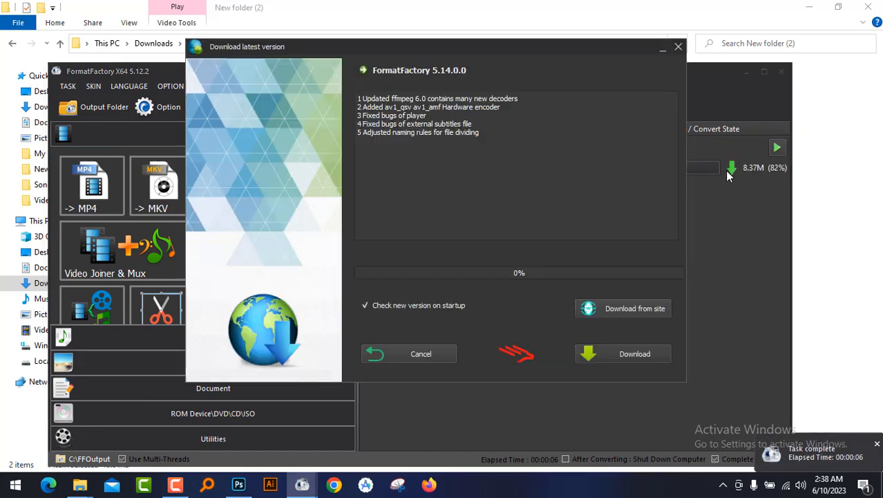
left_click(678, 47)
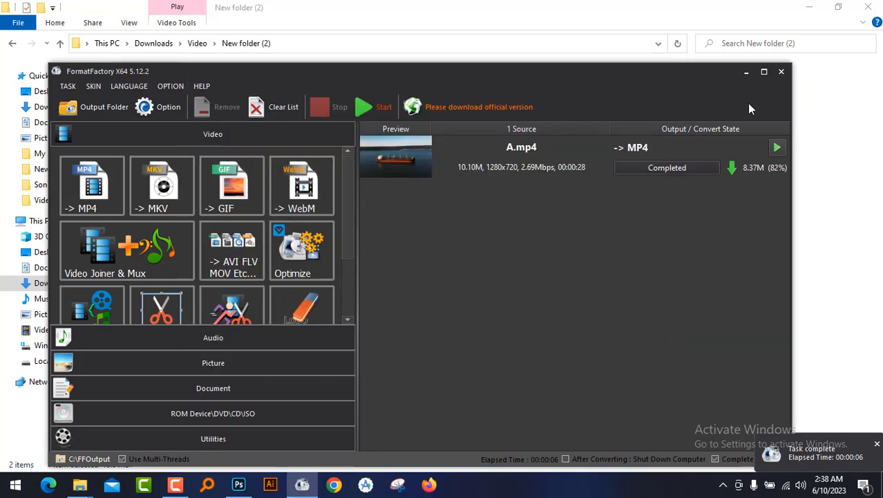
left_click(780, 72)
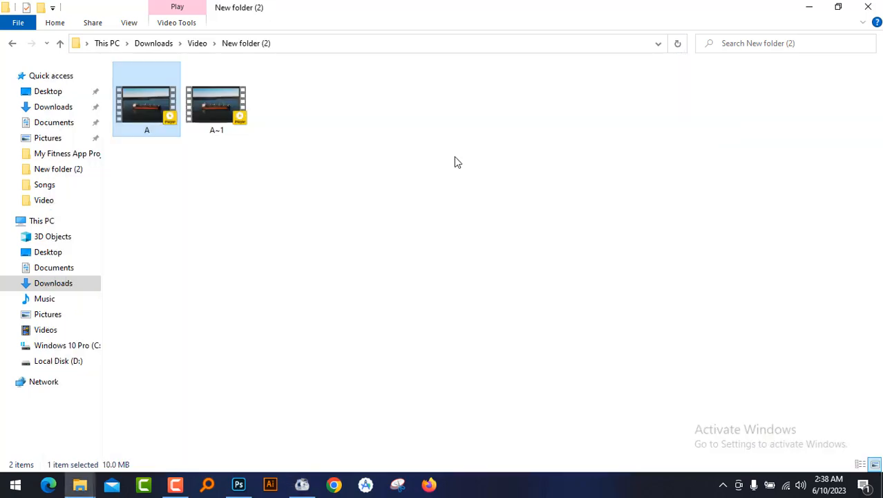
Step: Compare the file sizes of videos A and A~1, and play A~1 to check the converted footage
left_click(214, 121)
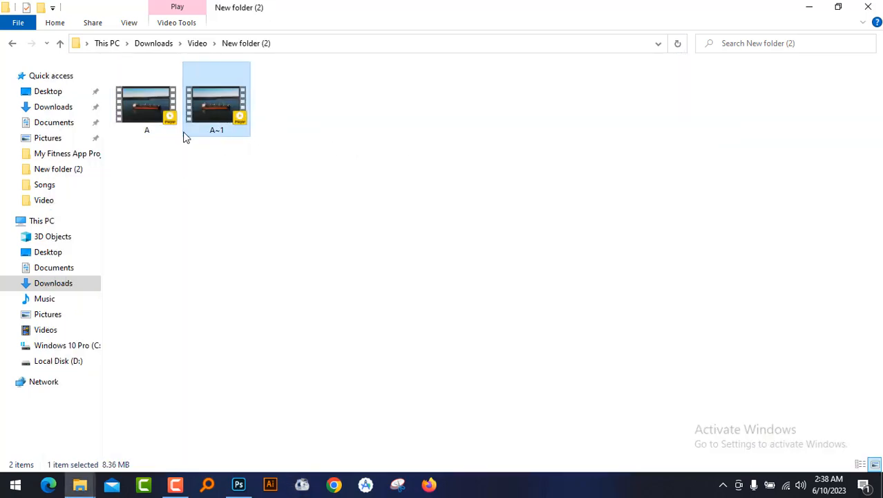
left_click(143, 111)
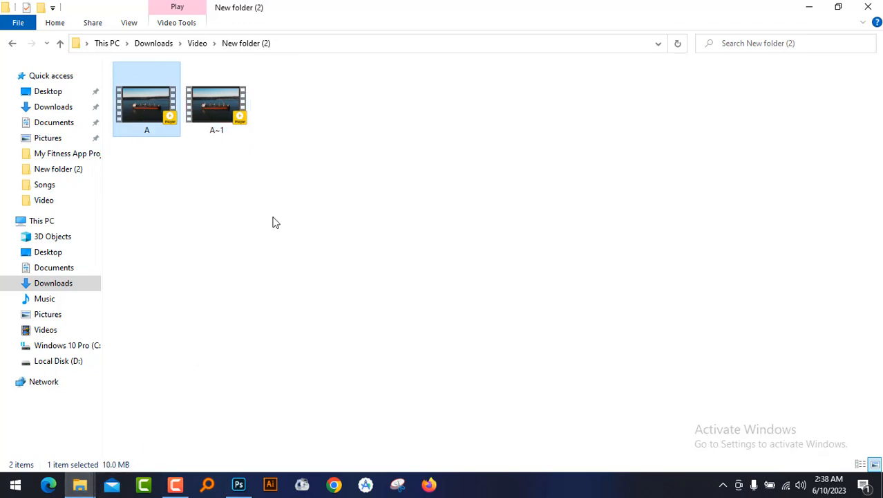
left_click(232, 116)
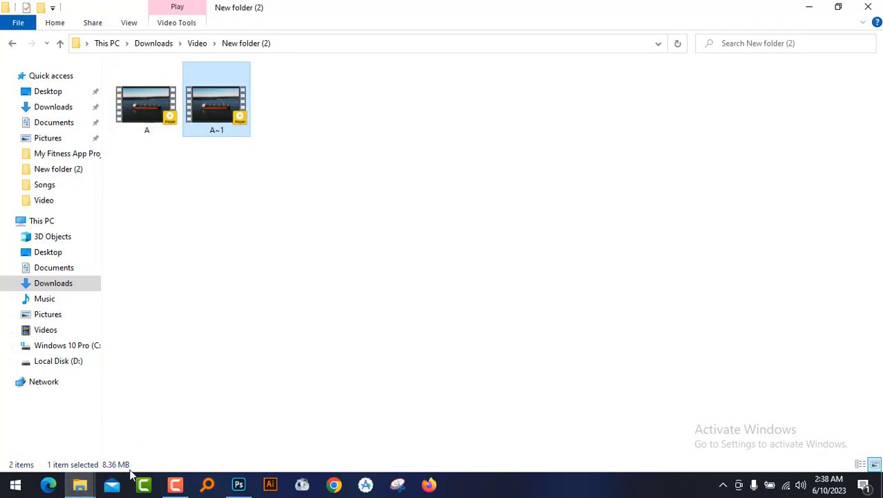
double_click(222, 107)
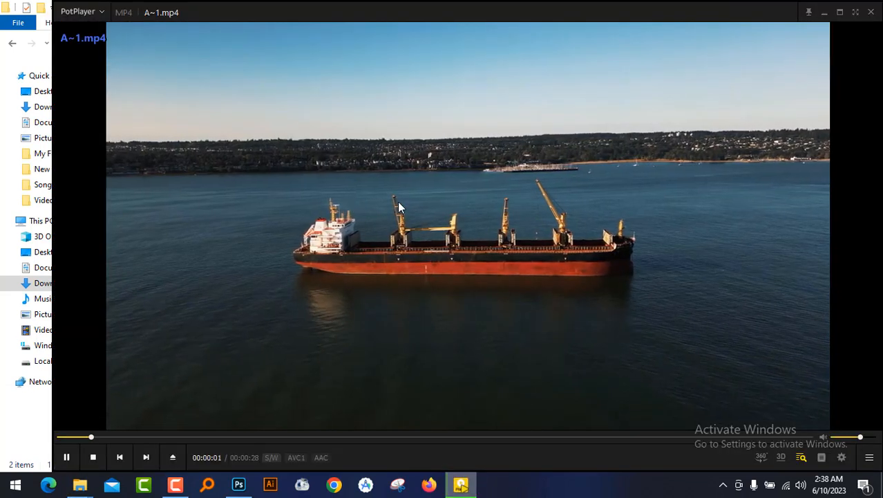
left_click(871, 12)
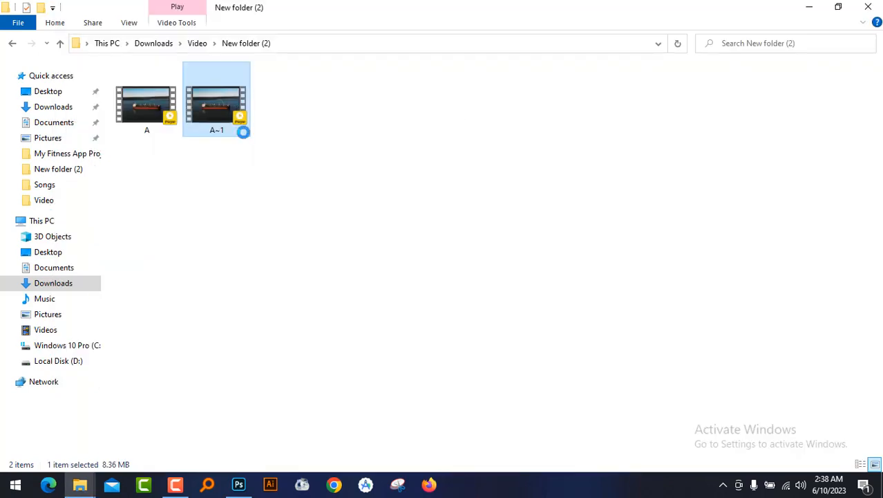
Step: Open the converted video A~1 with Adobe Photoshop 2020 and collapse the Properties panel
right_click(236, 107)
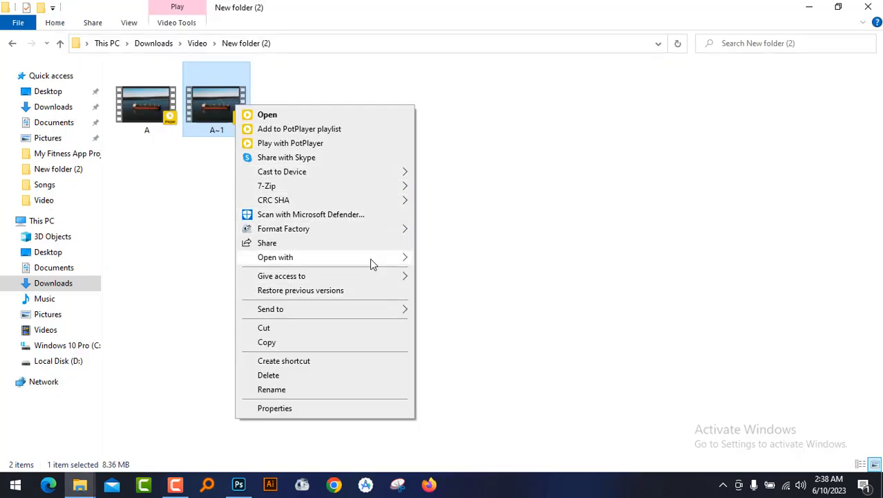
mouse_move(370, 260)
left_click(468, 260)
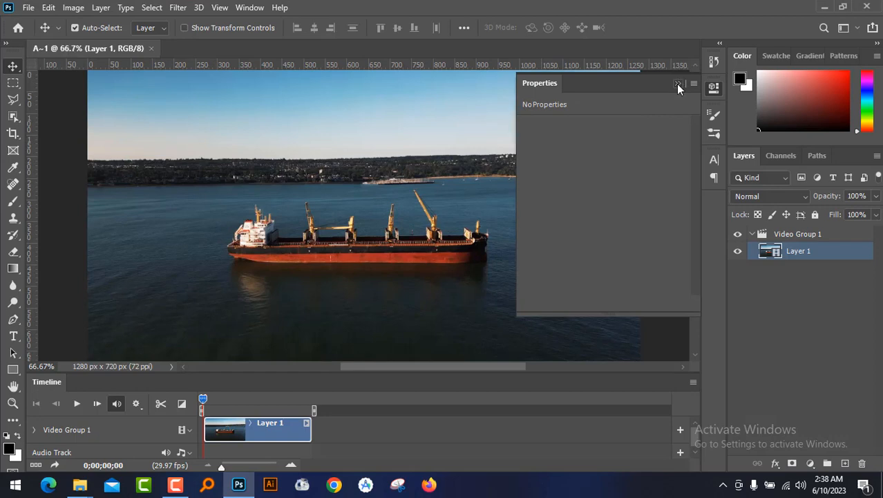
left_click(678, 84)
scroll(324, 237, "up", 3)
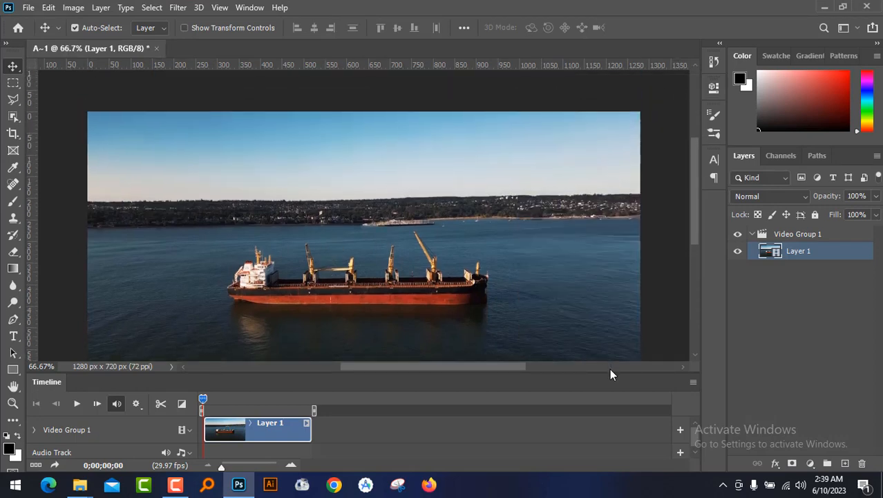
Step: Adjust the height of the Timeline panel and close it to leave more room for the canvas
left_click_drag(606, 372, 602, 323)
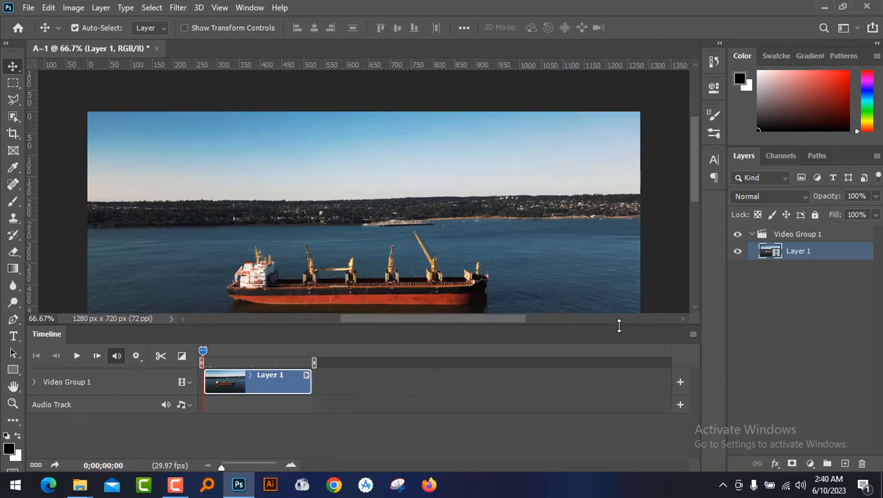
left_click_drag(620, 325, 569, 353)
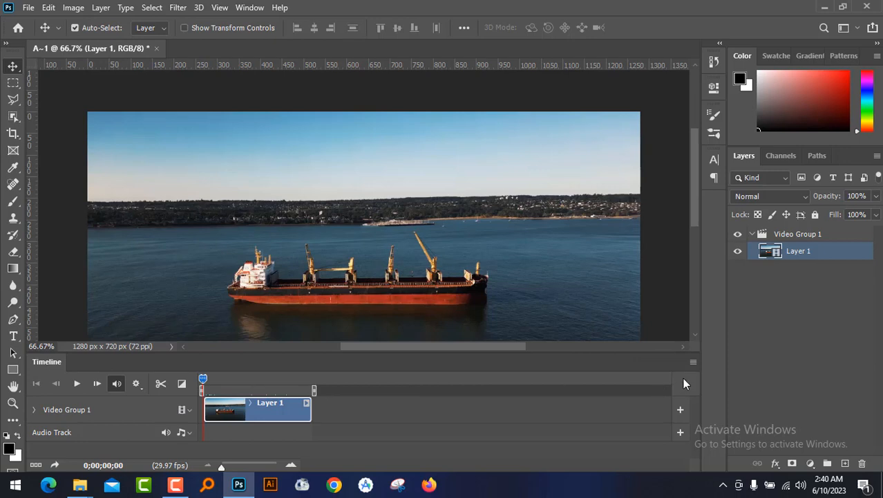
left_click(692, 362)
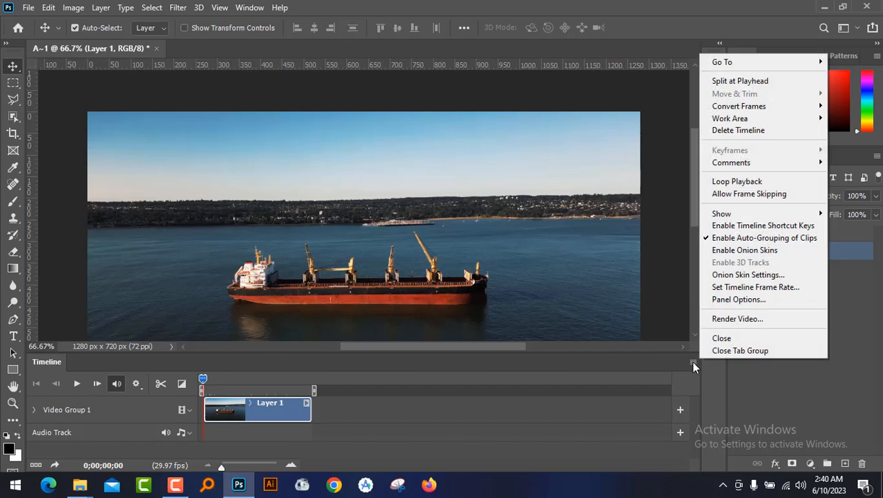
left_click(722, 338)
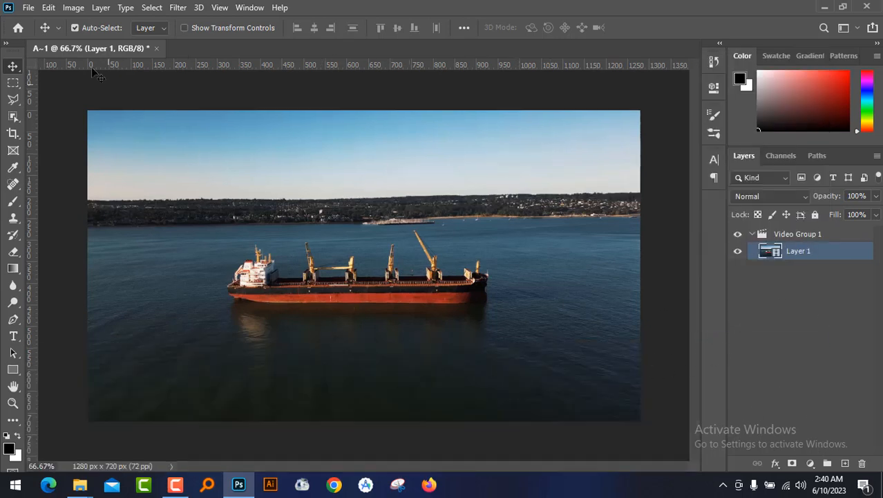
Step: Add a Brightness/Contrast adjustment layer above the video layer and set Brightness to 69
left_click(73, 8)
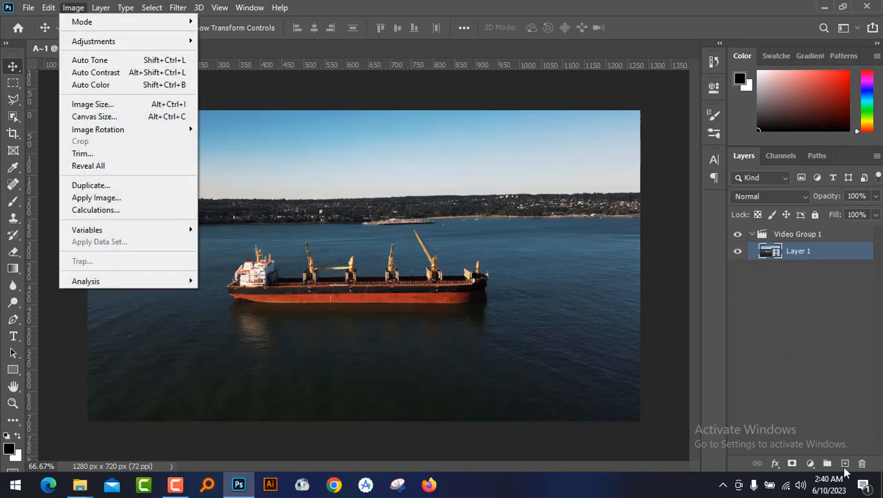
left_click(811, 463)
left_click(694, 364)
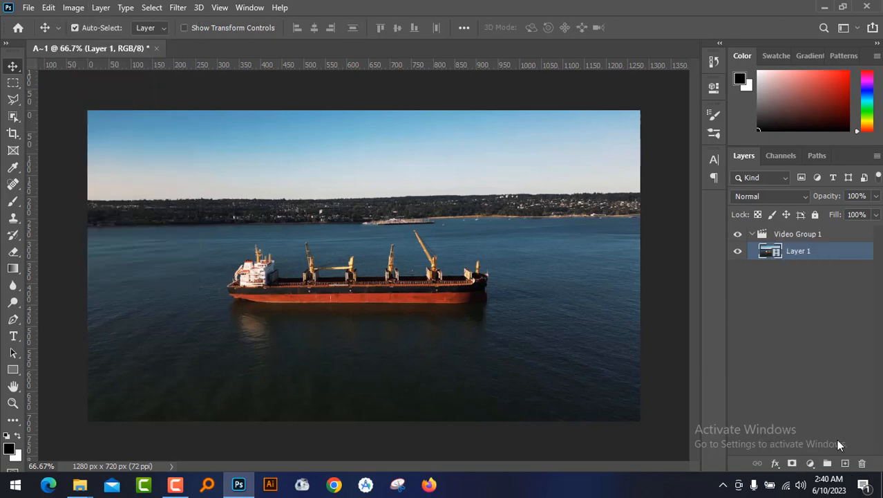
left_click(811, 464)
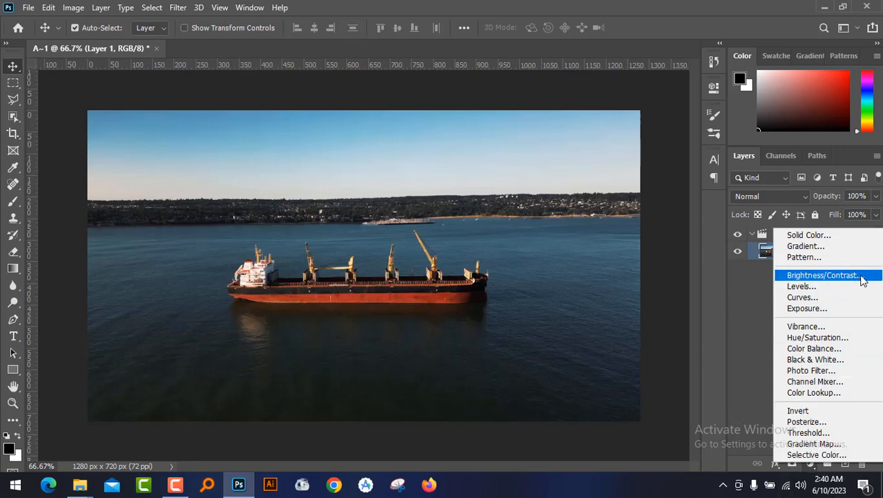
left_click(823, 275)
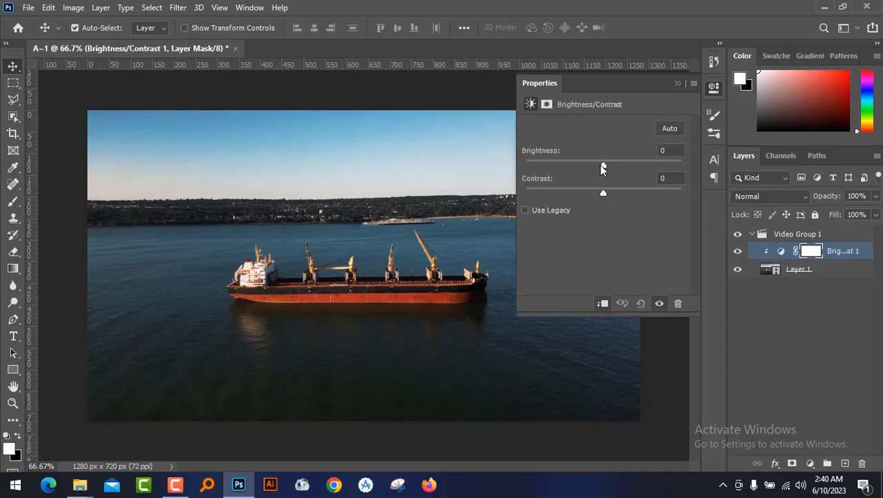
left_click_drag(602, 166, 638, 173)
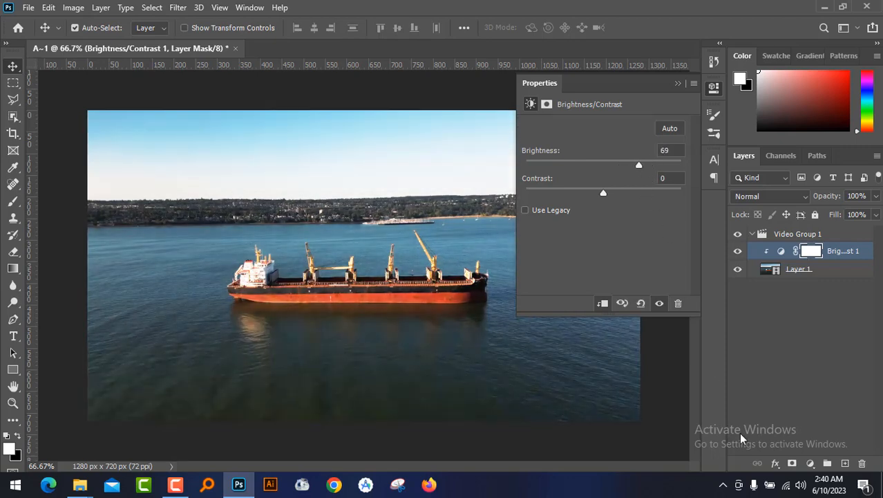
Step: Set the Contrast of the Brightness/Contrast adjustment layer to 48
left_click(810, 463)
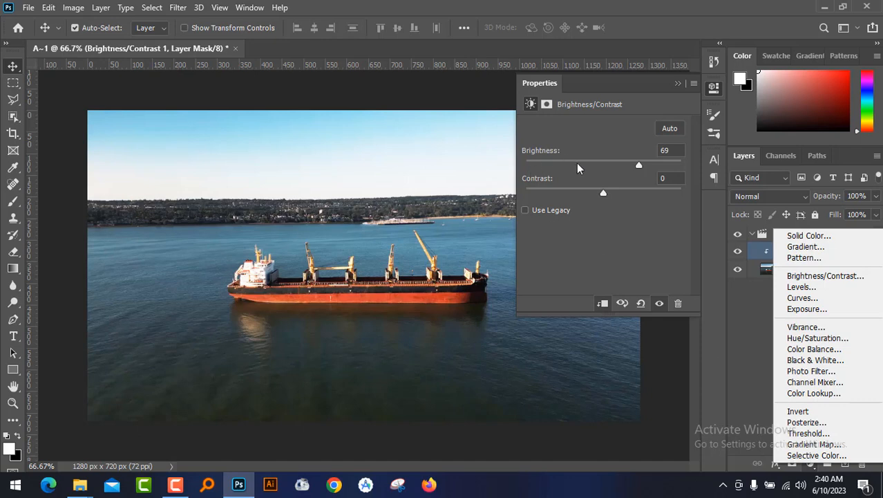
left_click(604, 198)
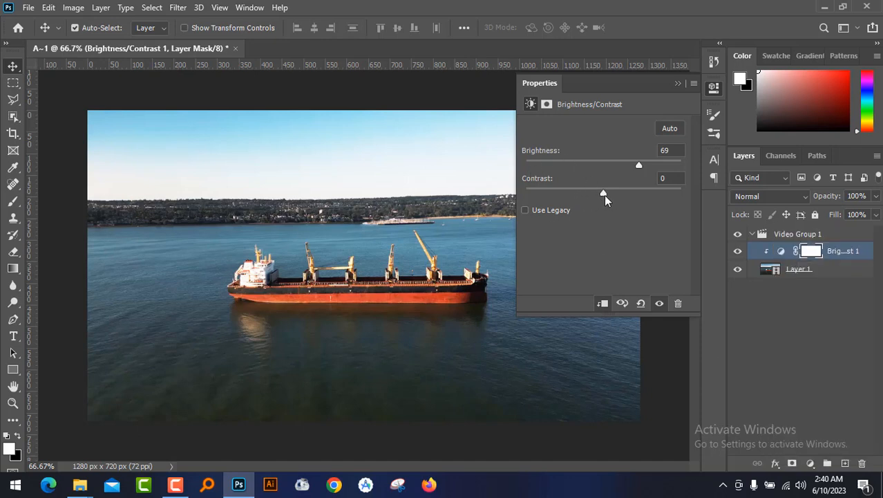
left_click_drag(604, 195, 634, 201)
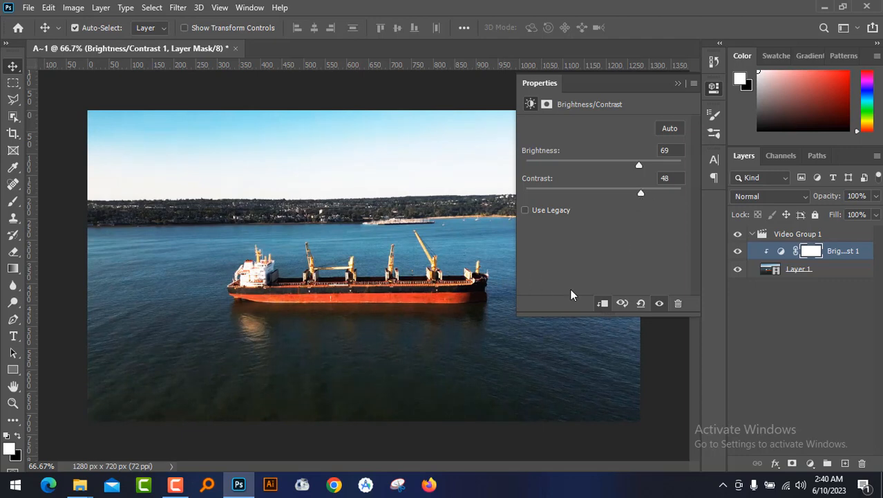
Step: Add a Levels adjustment layer above the Brightness/Contrast layer and set its black input level to 18
left_click(811, 463)
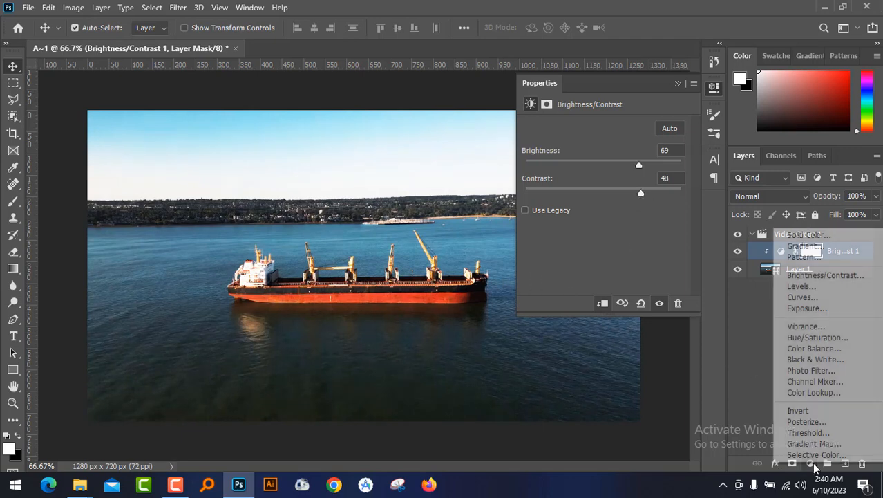
left_click(850, 286)
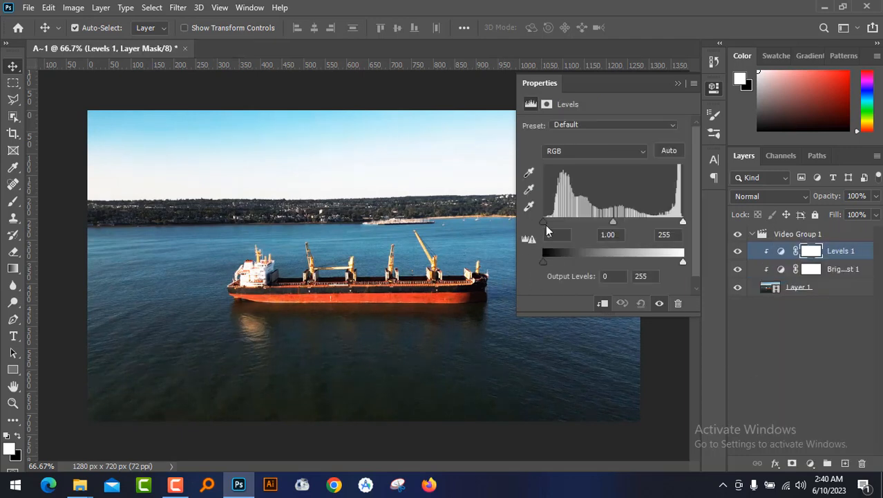
mouse_move(545, 228)
left_mouse_down()
mouse_move(574, 228)
mouse_move(545, 230)
mouse_move(553, 231)
left_mouse_up()
mouse_move(544, 261)
left_mouse_down()
mouse_move(559, 260)
mouse_move(543, 260)
left_mouse_up()
mouse_move(682, 261)
left_mouse_down()
mouse_move(659, 266)
mouse_move(670, 268)
left_mouse_up()
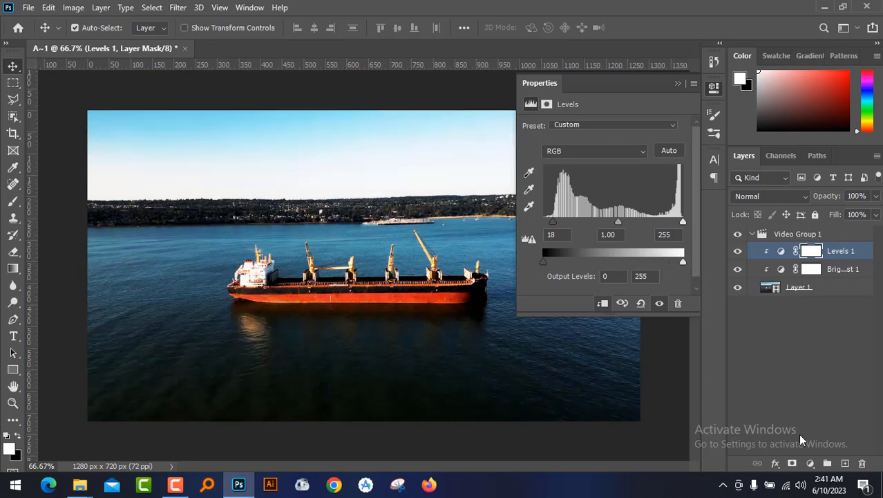
Step: Add a Curves adjustment layer above Levels 1 and bend the RGB curve slightly upward at the midtones
left_click(811, 463)
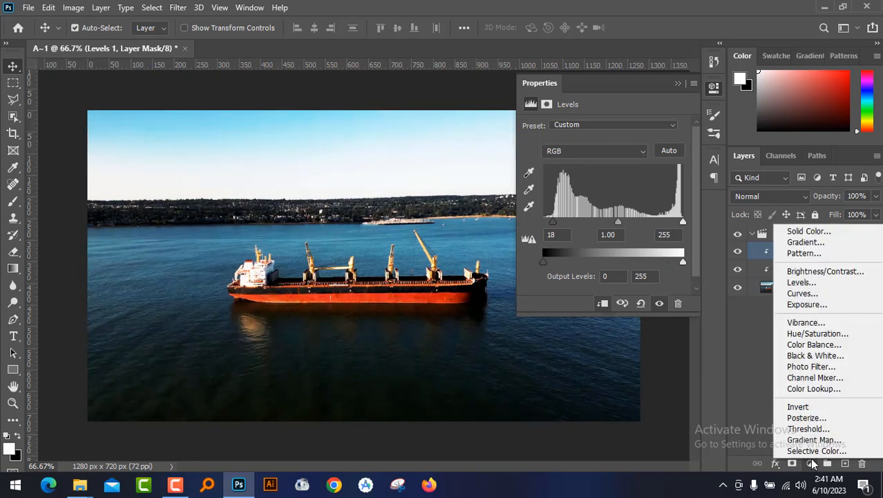
left_click(857, 298)
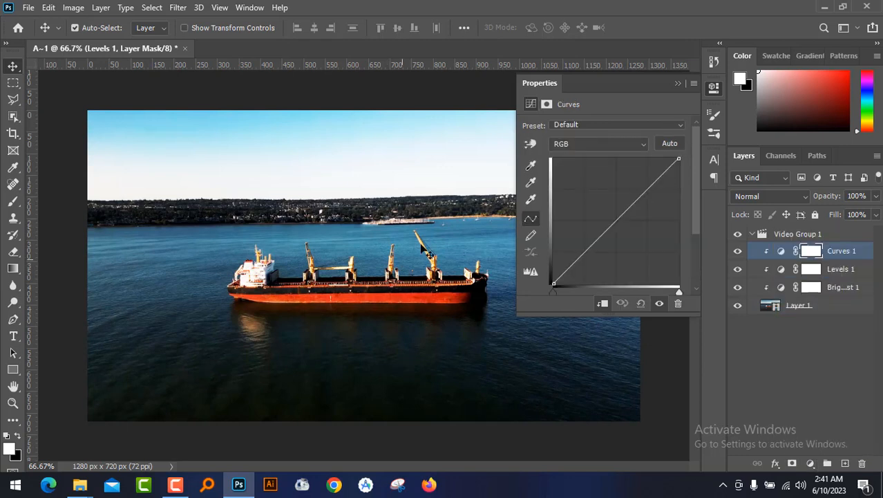
left_click_drag(613, 219, 605, 214)
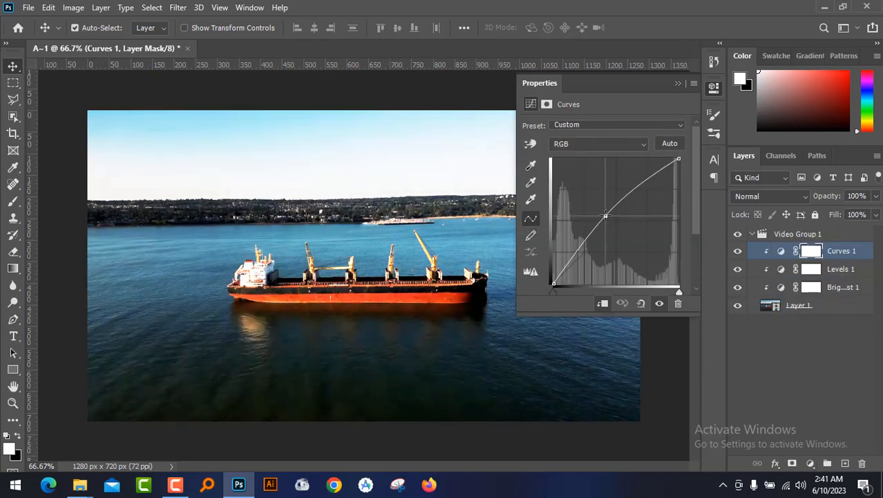
Step: Add an Exposure adjustment layer above the Curves layer and set Exposure to -0.06
left_click(810, 463)
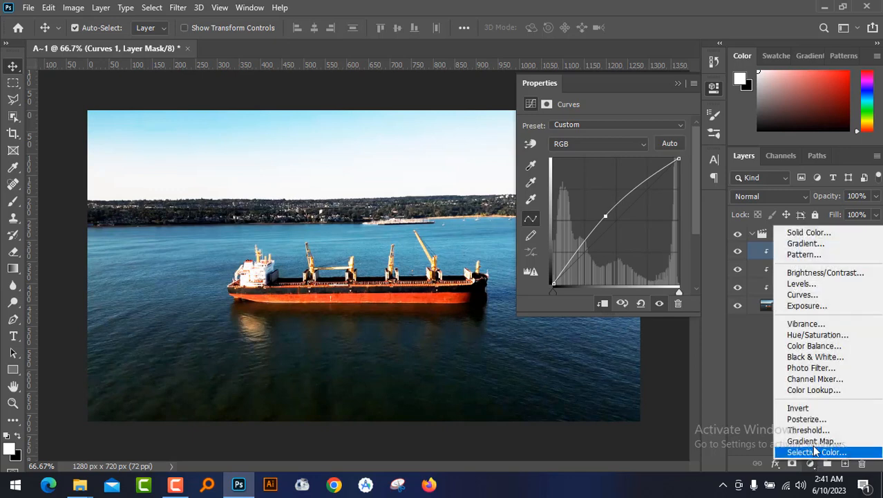
left_click(826, 305)
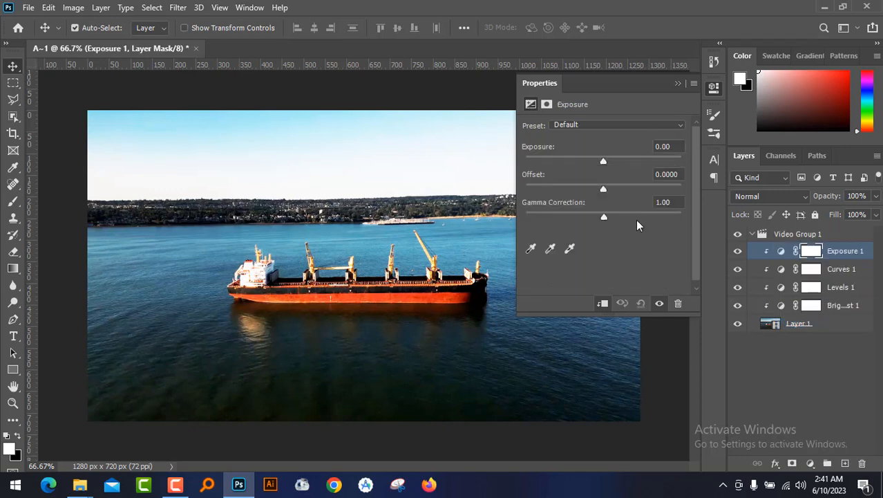
mouse_move(602, 164)
left_mouse_down()
mouse_move(585, 164)
mouse_move(628, 164)
mouse_move(602, 168)
left_mouse_up()
Step: Add a Hue/Saturation adjustment layer with Hue set to +12, and collapse its properties to reveal the full canvas
left_click(811, 463)
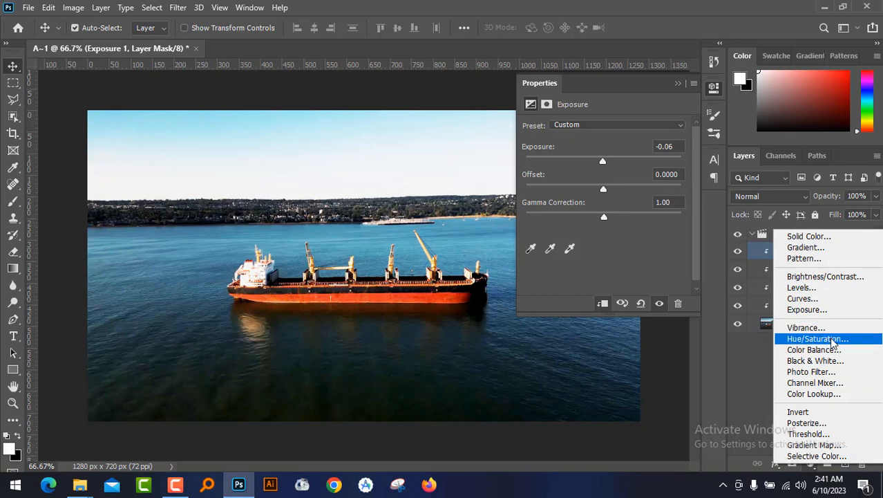
left_click(829, 340)
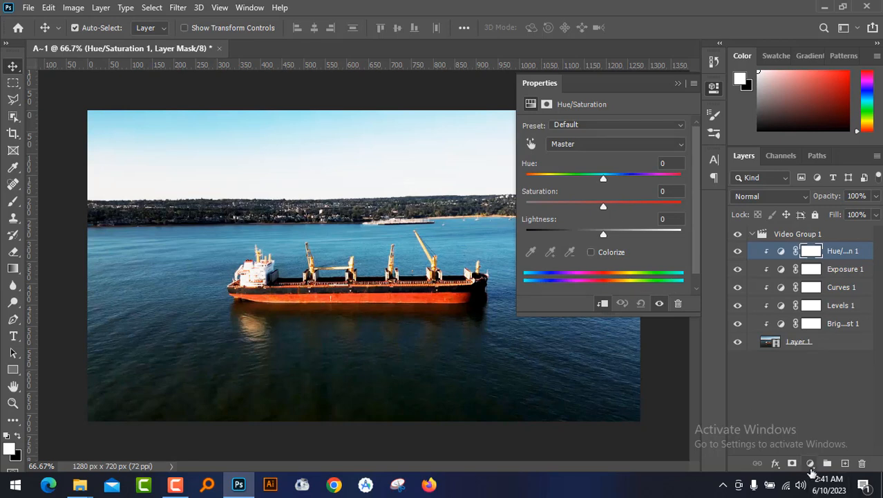
left_click(810, 463)
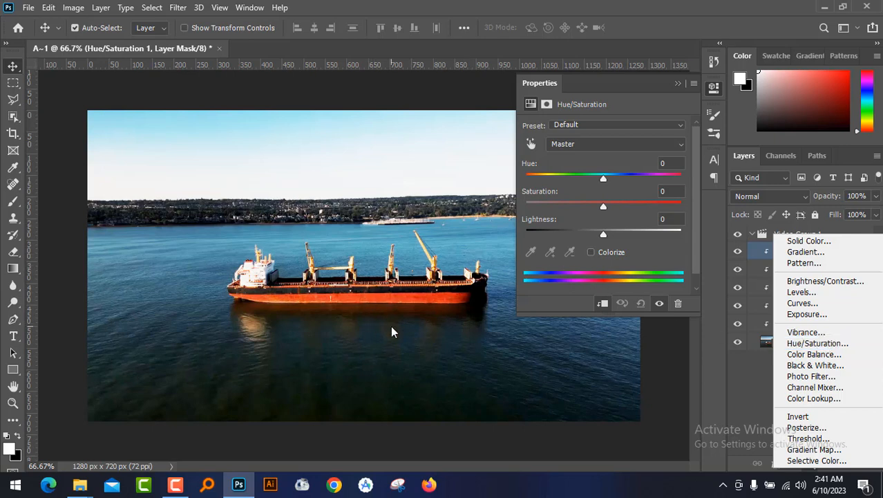
left_click(604, 181)
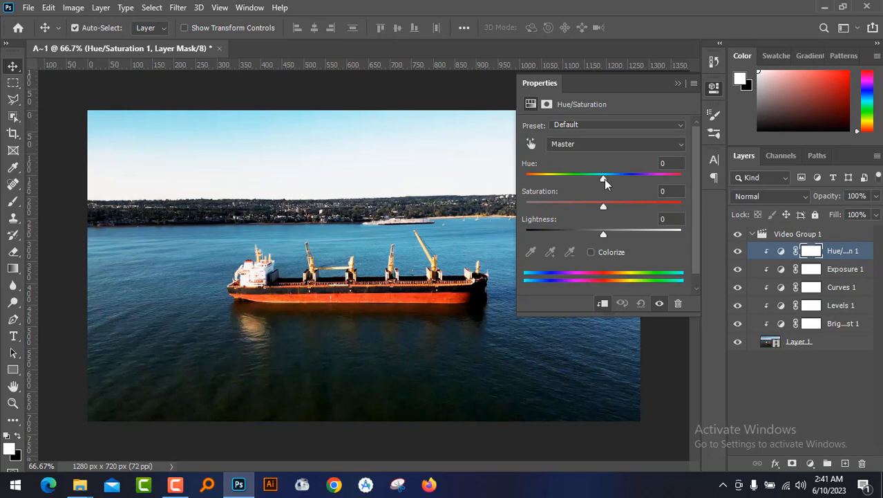
left_click_drag(603, 179, 602, 180)
mouse_move(604, 180)
left_mouse_down()
mouse_move(660, 179)
mouse_move(577, 179)
mouse_move(612, 178)
left_mouse_up()
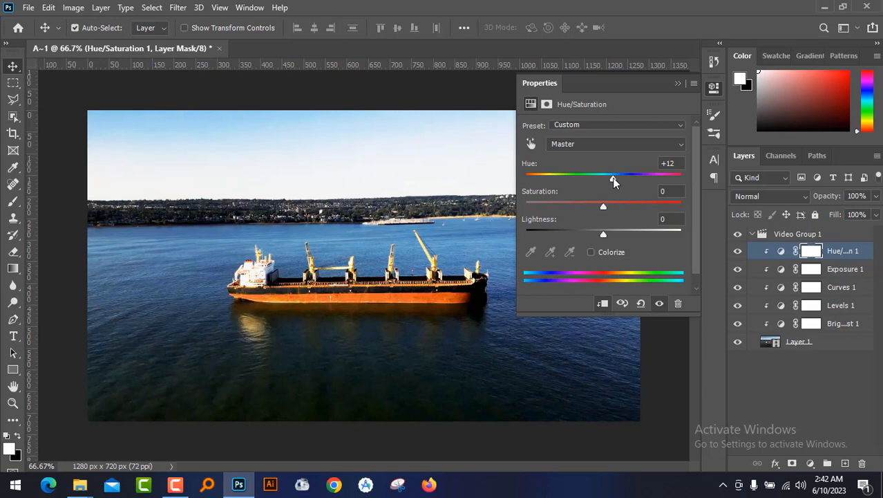
left_click(676, 84)
left_click(810, 463)
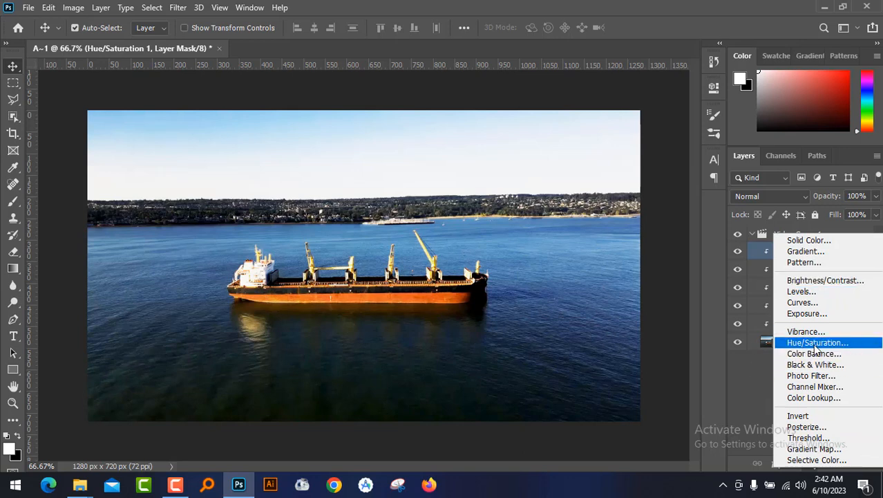
left_click(803, 292)
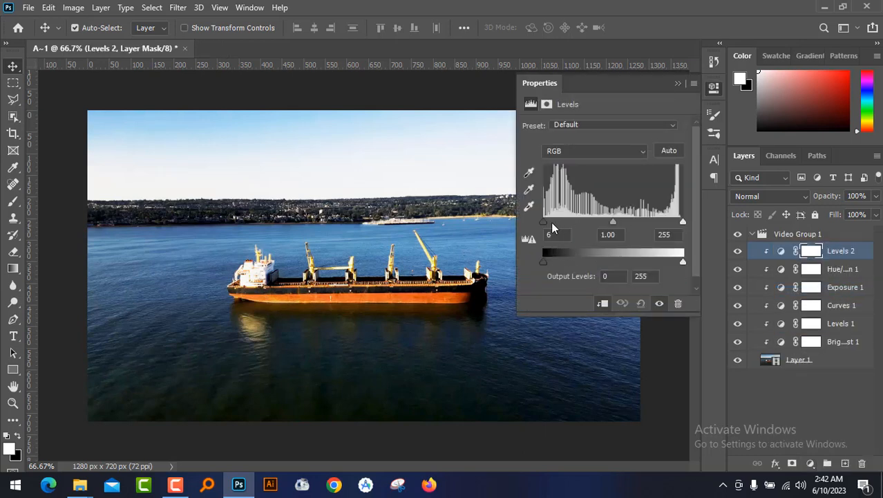
left_click_drag(552, 228, 522, 227)
left_click(837, 325)
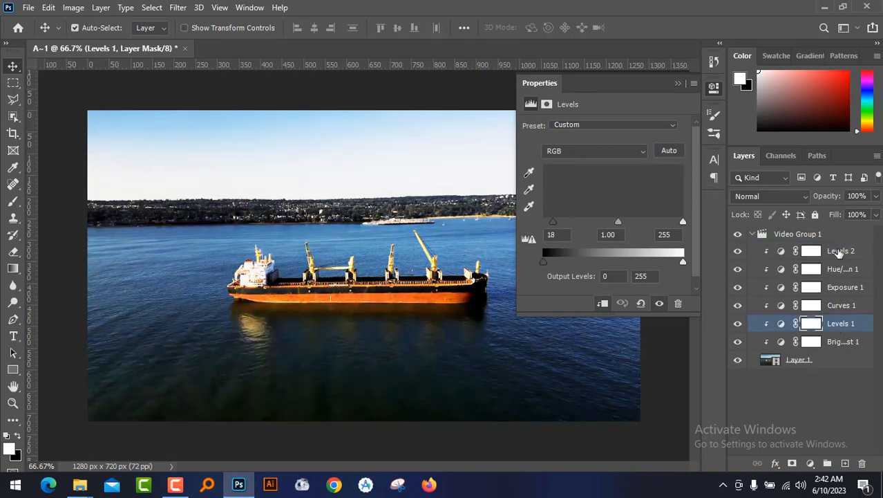
left_click(838, 253)
key("Delete")
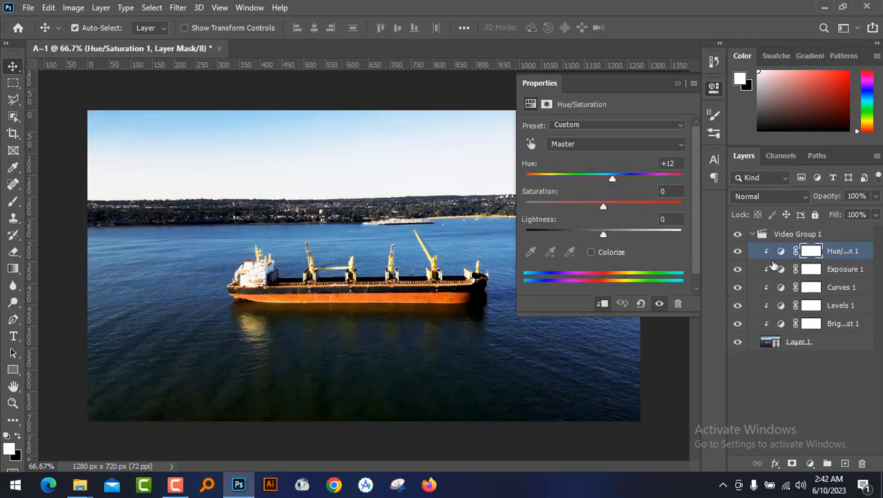
left_click(680, 82)
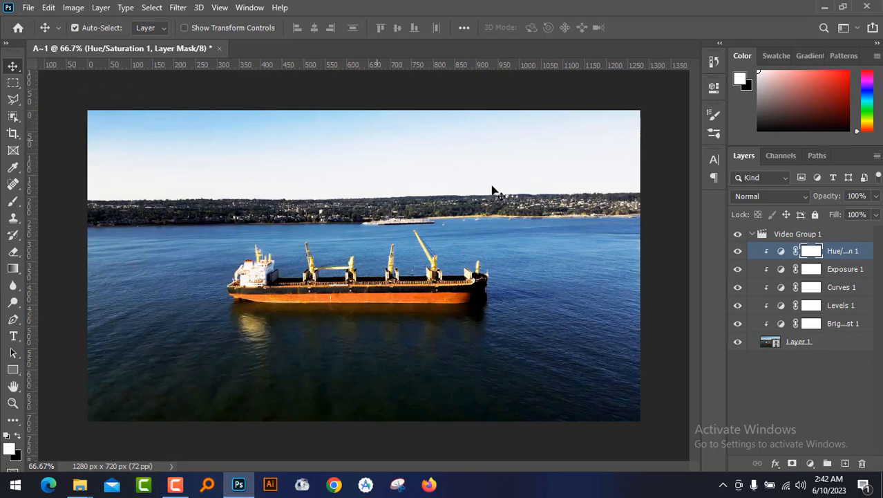
Step: Start a Render Video export and choose New folder (2) inside Downloads\Video as the output folder
left_click(28, 8)
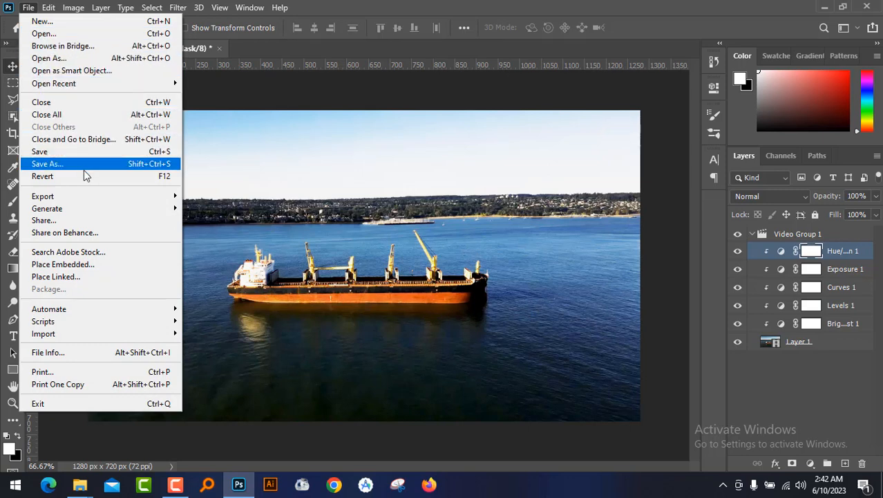
mouse_move(111, 202)
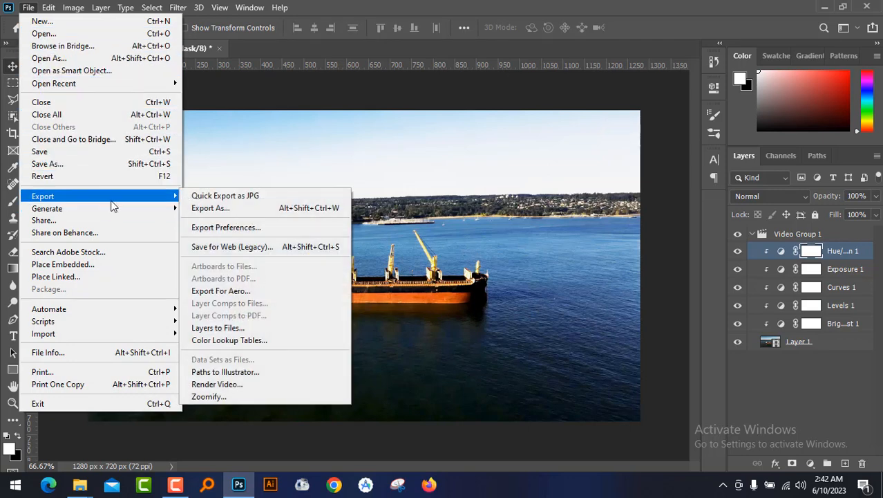
left_click(267, 387)
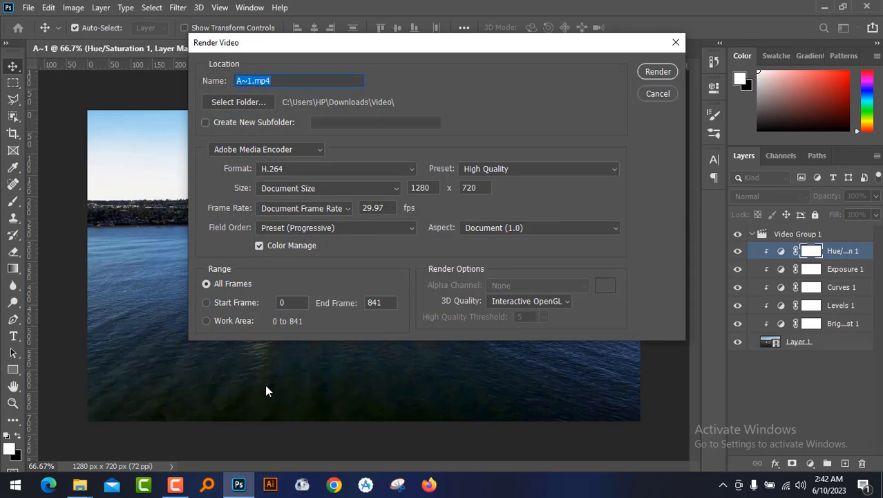
left_click_drag(394, 47, 589, 21)
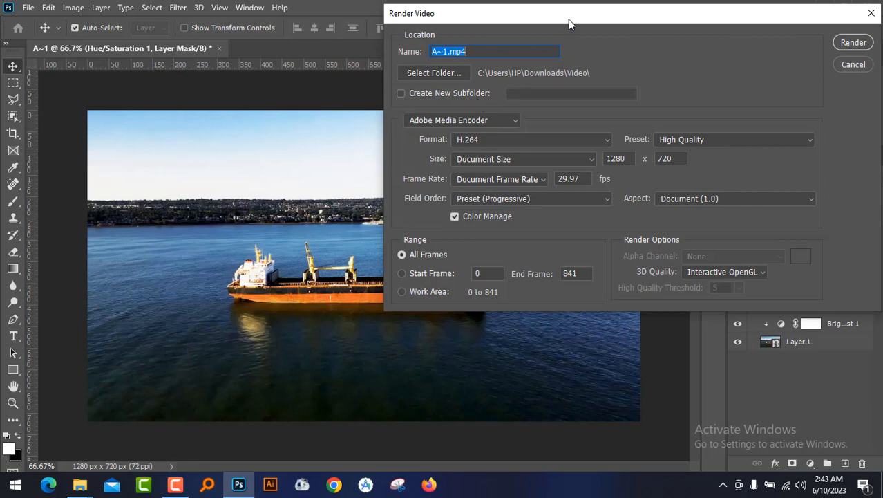
left_click_drag(569, 24, 471, 47)
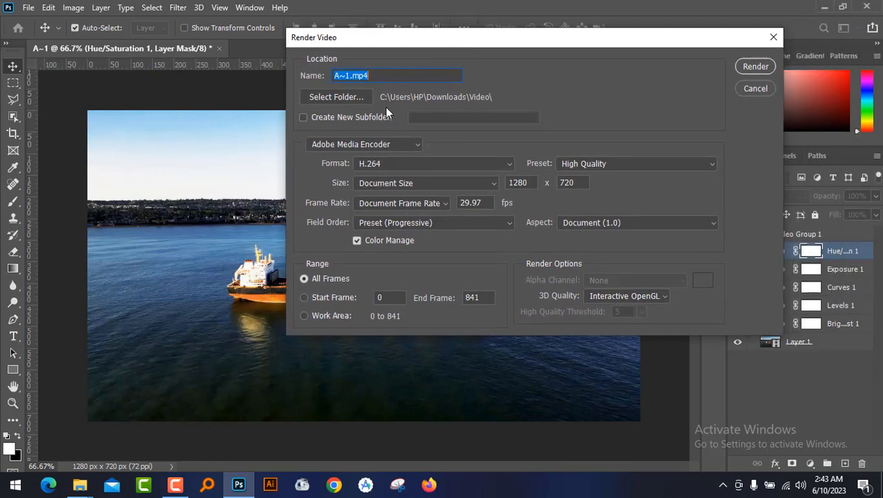
left_click(338, 97)
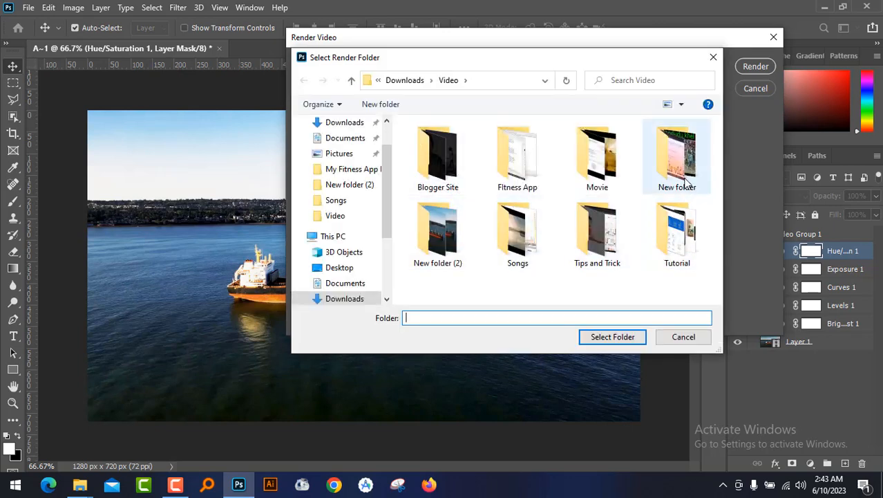
left_click(449, 226)
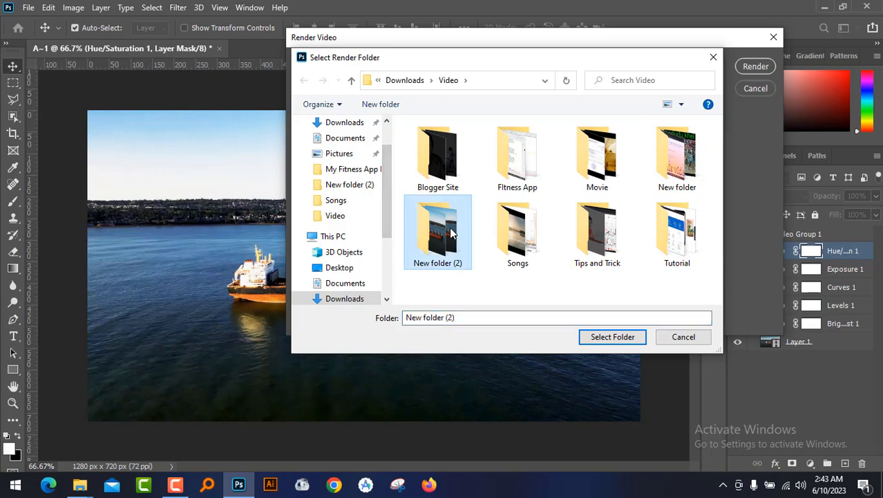
left_click(604, 337)
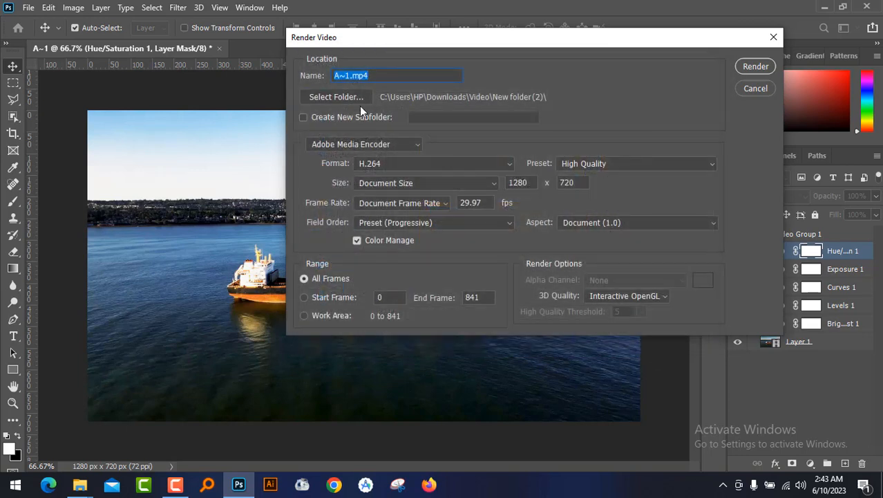
Step: Name the output update.mp4 and render all frames in H.264 format with the High Quality preset
left_click(390, 80)
left_click_drag(349, 78, 323, 79)
type("update")
left_click(667, 168)
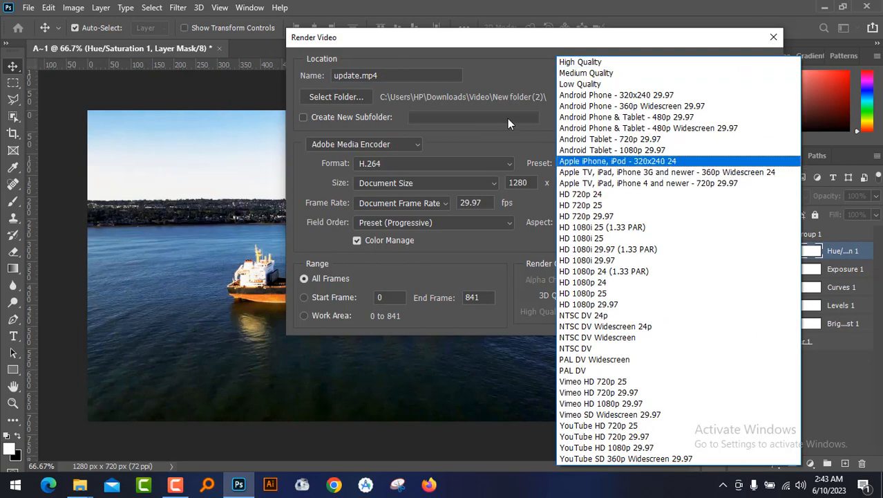
left_click(517, 76)
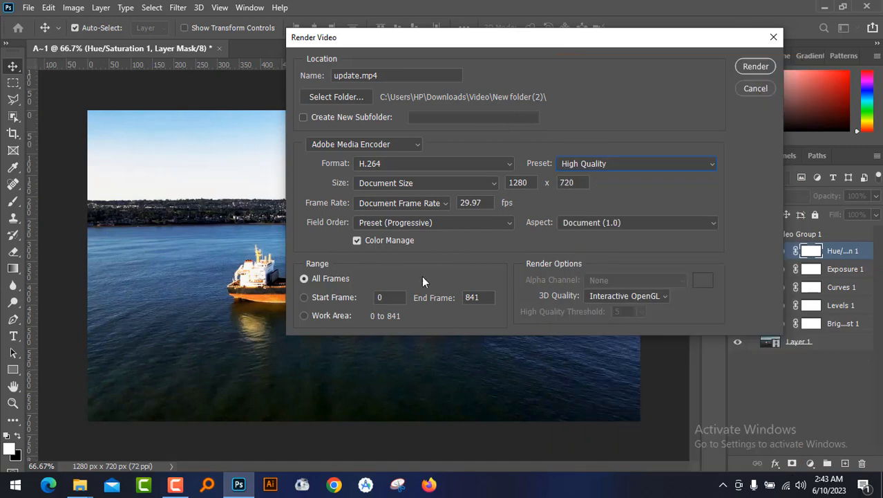
left_click(756, 66)
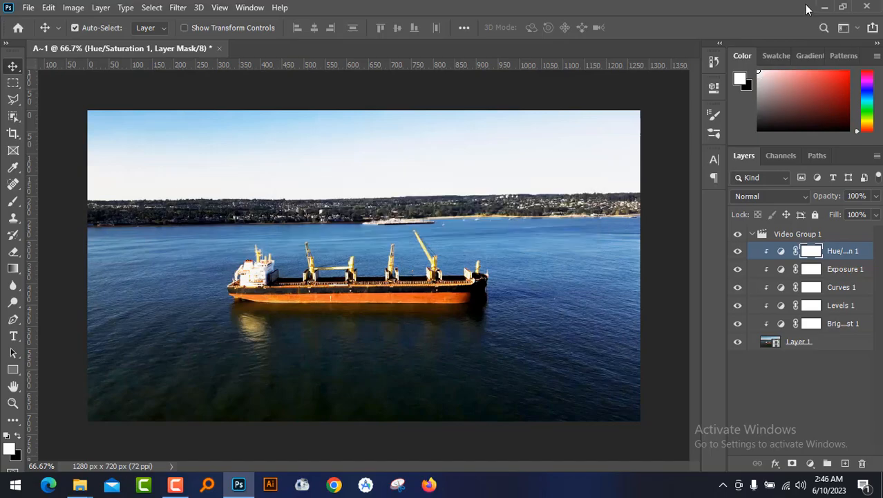
Step: Minimize Photoshop to show New folder (2) in File Explorer, and delete the original video A
left_click(825, 7)
left_click(256, 180)
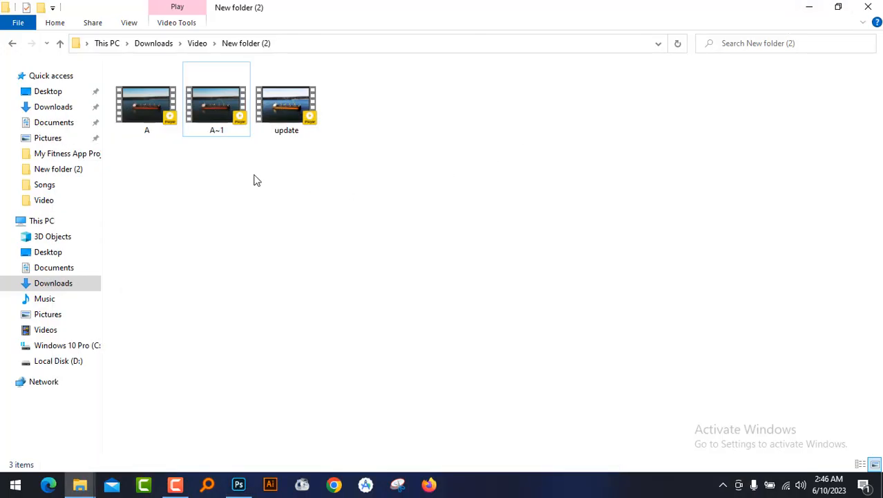
left_click(156, 119)
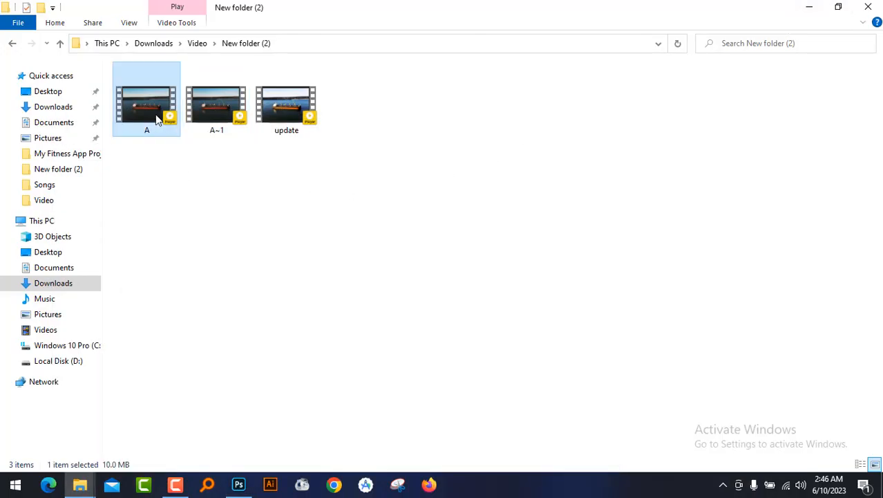
key("Delete")
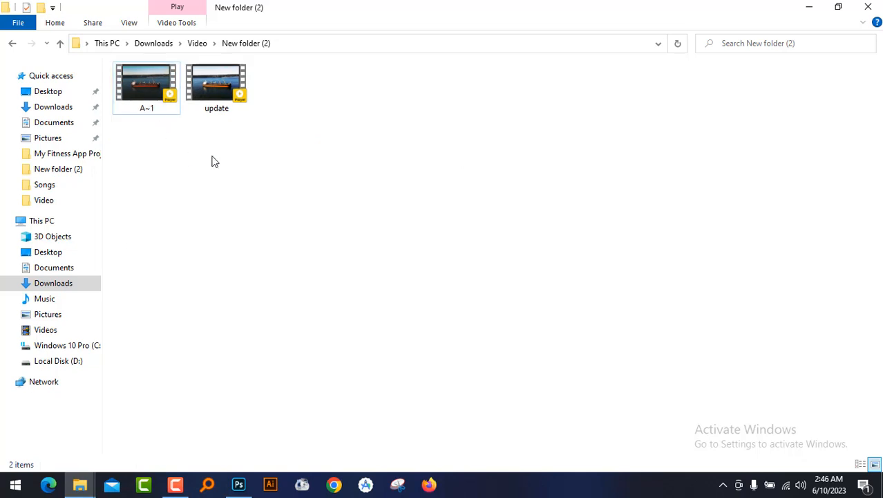
Step: Play A~1.mp4 and update.mp4 in separate PotPlayer windows, pause update.mp4, and move its window aside
left_click(168, 96)
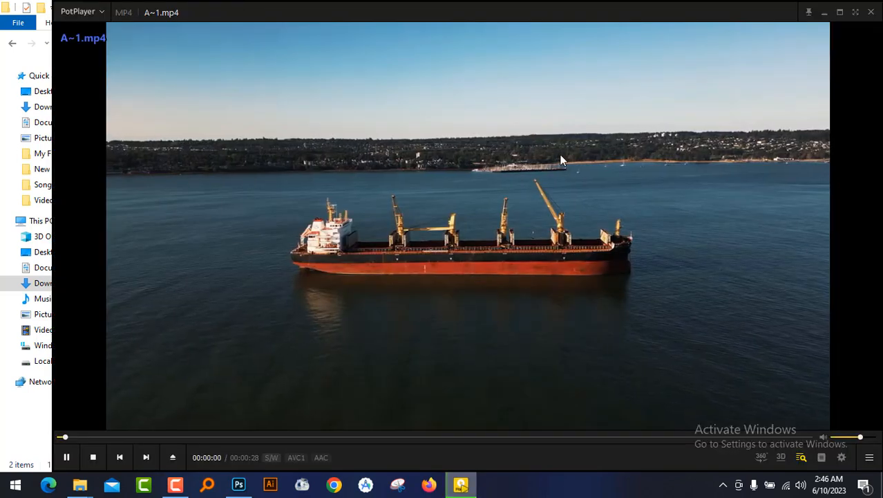
left_click_drag(319, 118, 562, 119)
left_click(236, 103)
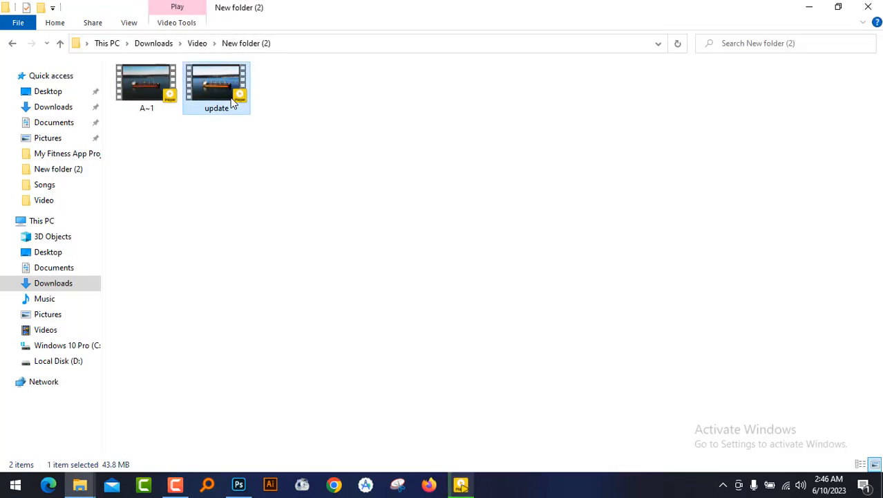
key("Return")
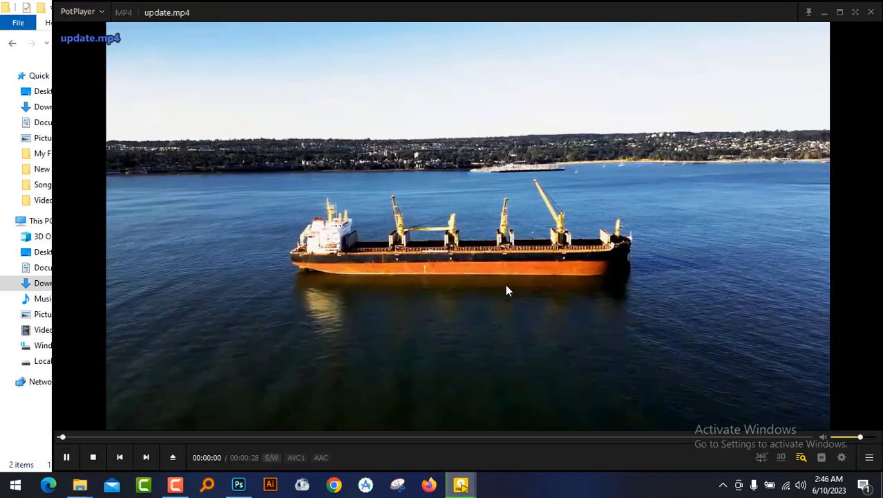
left_click(700, 271)
left_click_drag(699, 271, 351, 269)
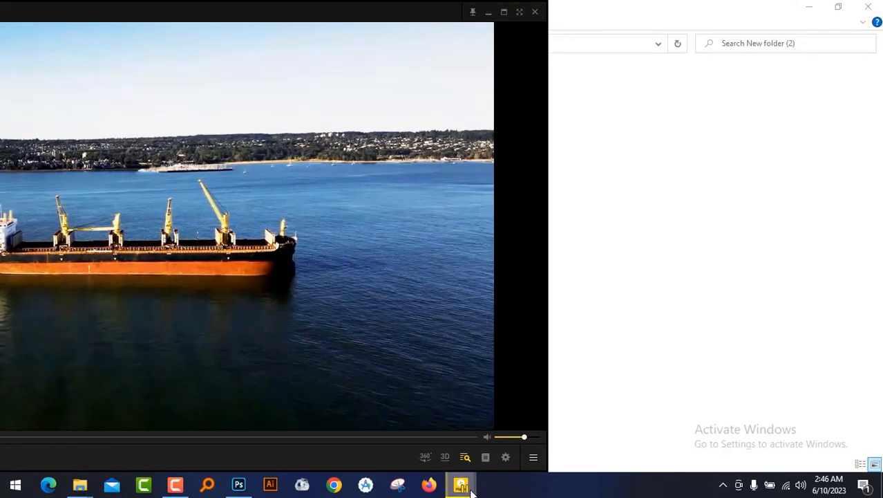
Step: Bring the A~1.mp4 player forward, pause it, and arrange it beside the update.mp4 window for comparison
mouse_move(461, 483)
left_click(408, 413)
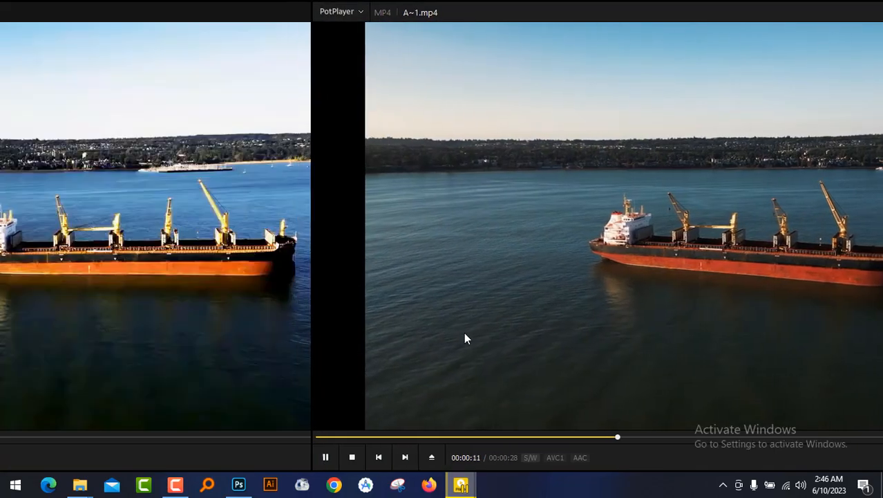
left_click(421, 334)
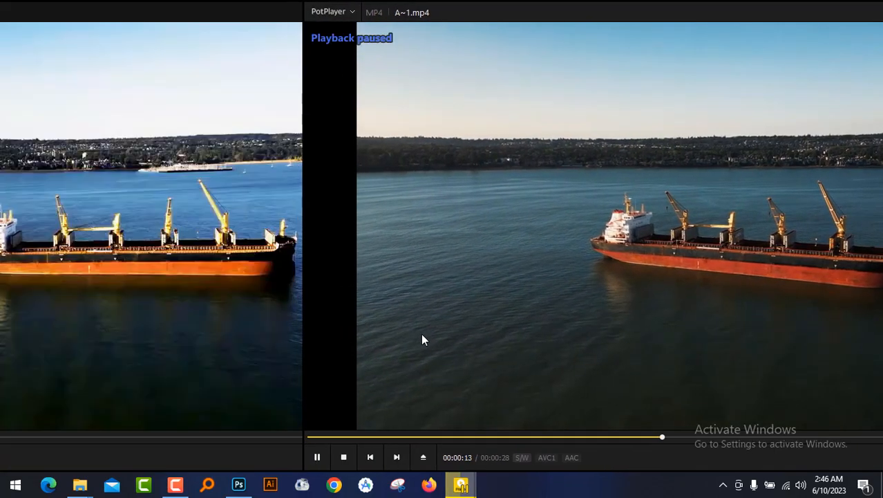
left_click_drag(421, 333, 614, 333)
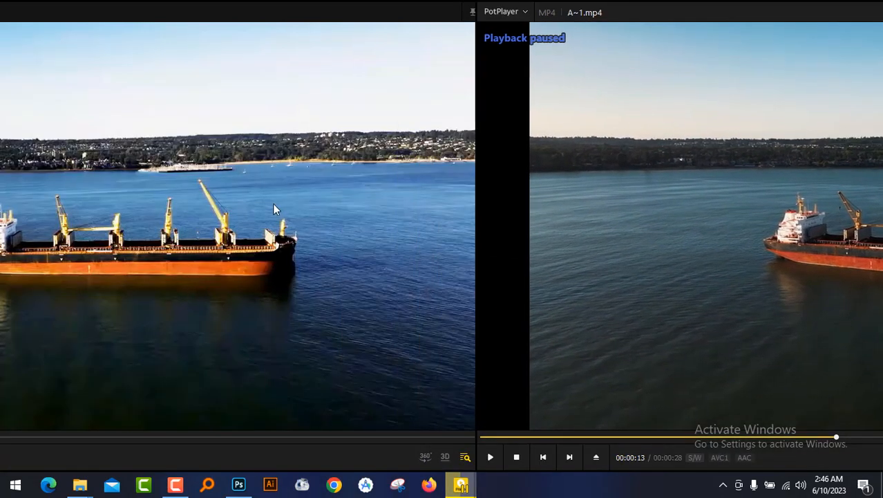
left_click_drag(272, 203, 600, 198)
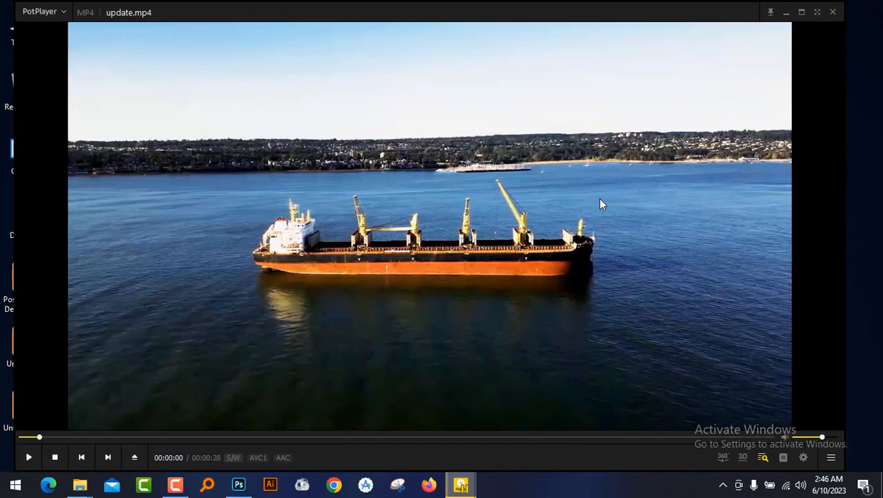
Step: Compare the original and color-corrected ship footage by moving the A~1.mp4 window over and away from update.mp4
left_click(461, 485)
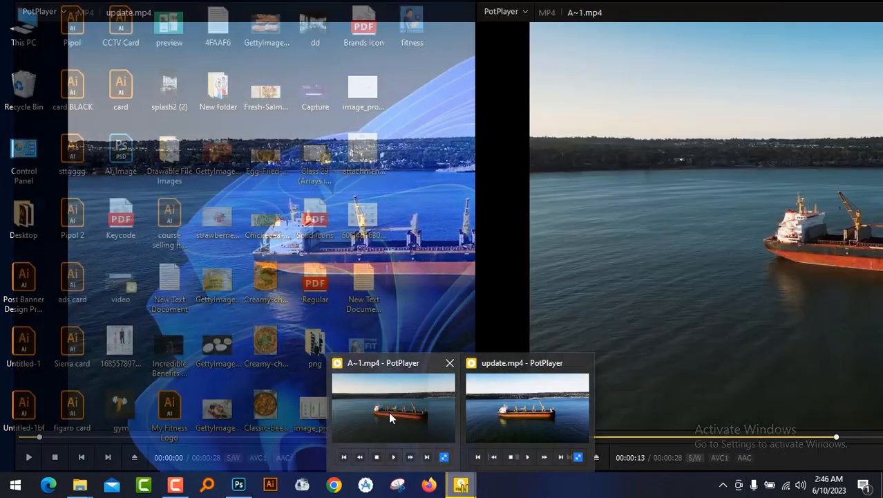
left_click(389, 411)
left_click_drag(349, 332, 275, 331)
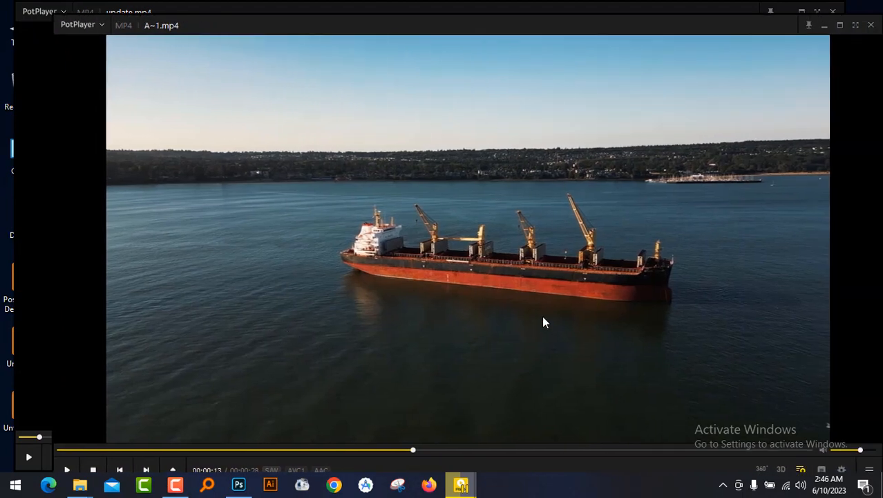
mouse_move(199, 237)
left_mouse_down()
mouse_move(773, 228)
mouse_move(69, 270)
mouse_move(234, 245)
mouse_move(188, 244)
left_mouse_up()
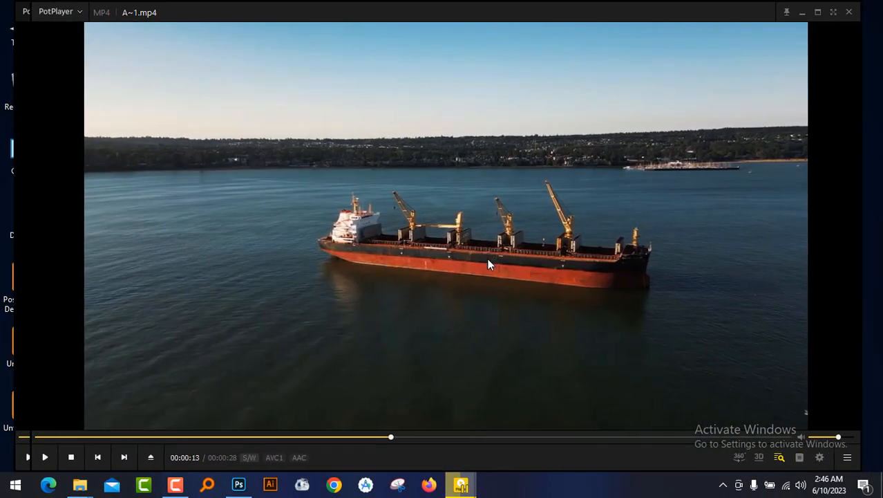
left_click_drag(217, 267, 810, 225)
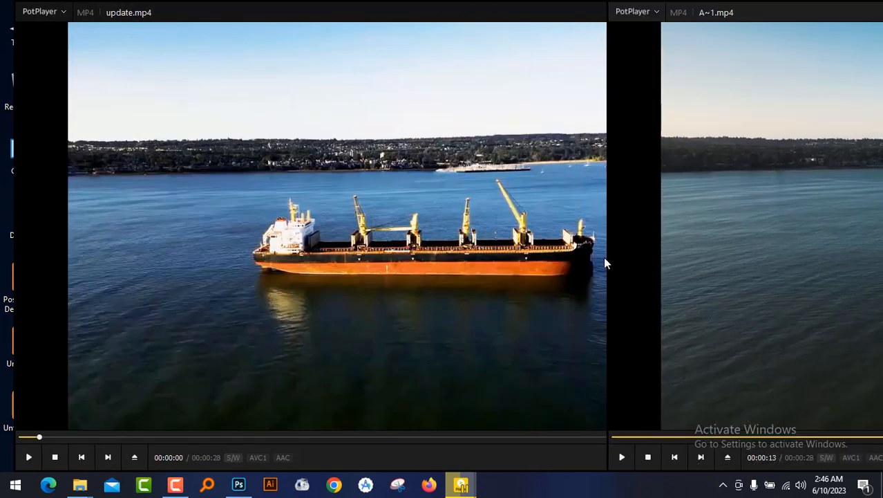
left_click_drag(700, 231, 108, 257)
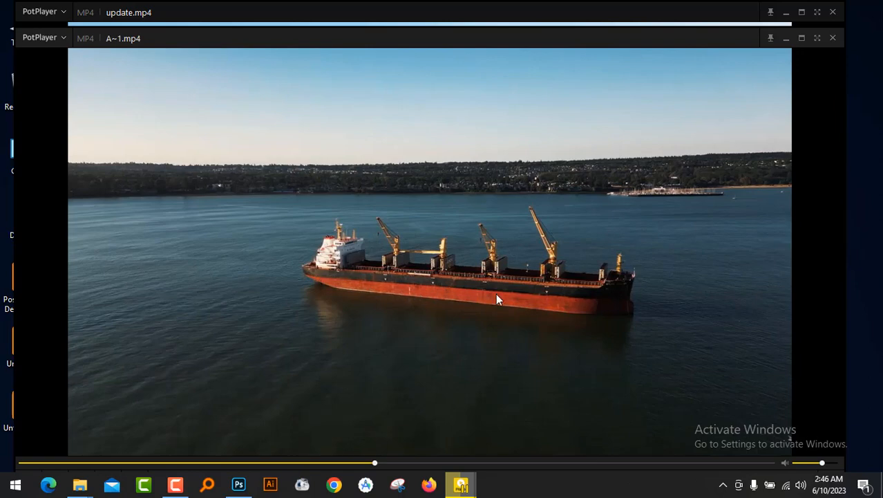
left_click_drag(189, 234, 801, 235)
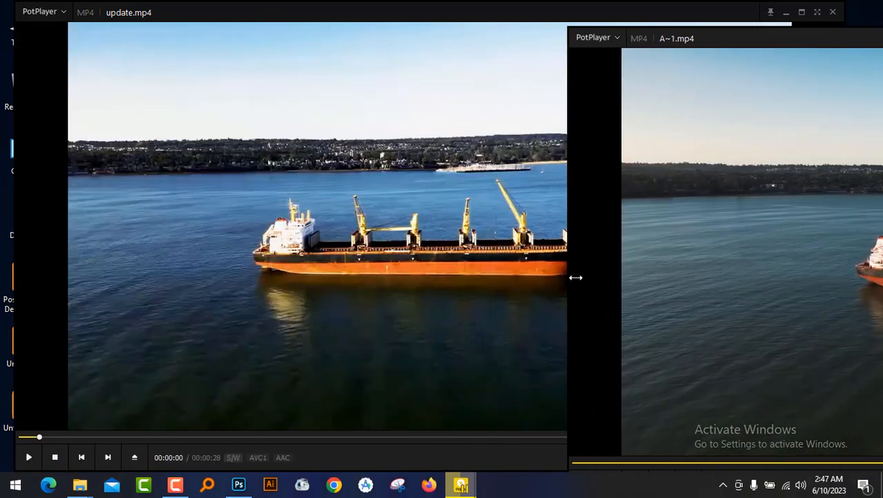
left_click_drag(575, 277, 637, 278)
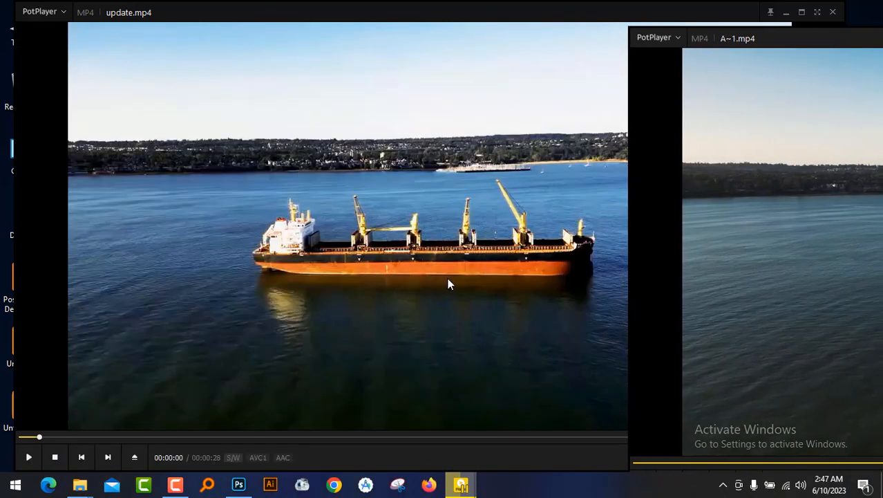
left_click_drag(421, 279, 201, 303)
left_click_drag(726, 271, 152, 282)
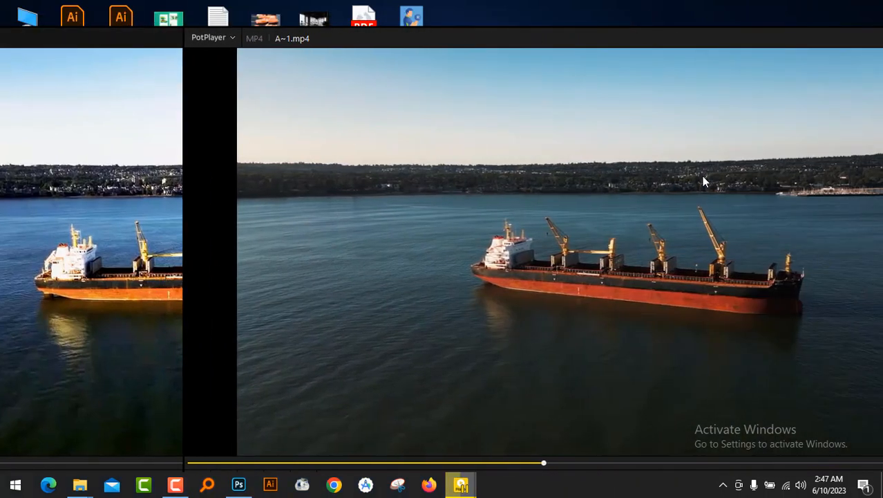
left_click_drag(703, 176, 354, 177)
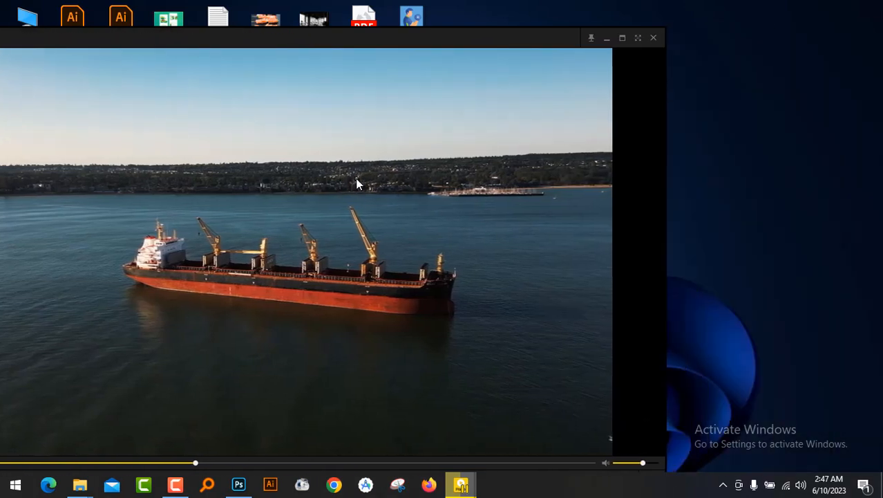
Step: Close both PotPlayer windows and switch to the color-corrected project in Photoshop
left_click(653, 39)
left_click(616, 39)
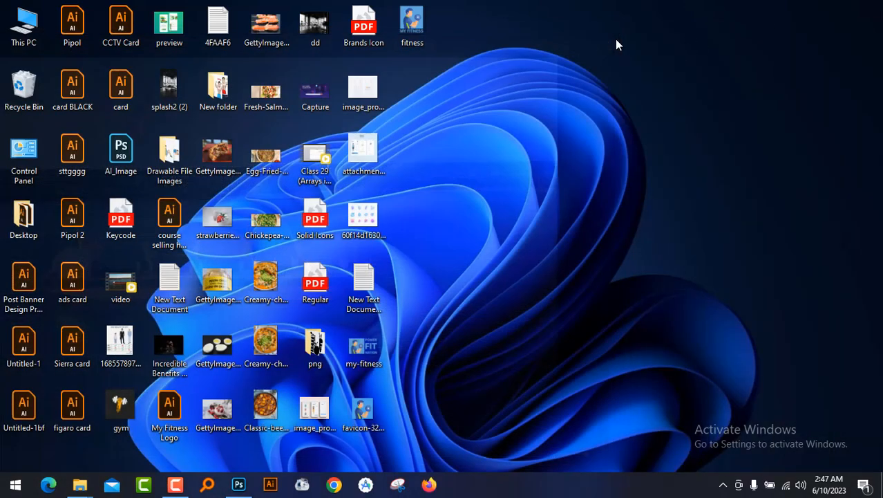
left_click(238, 484)
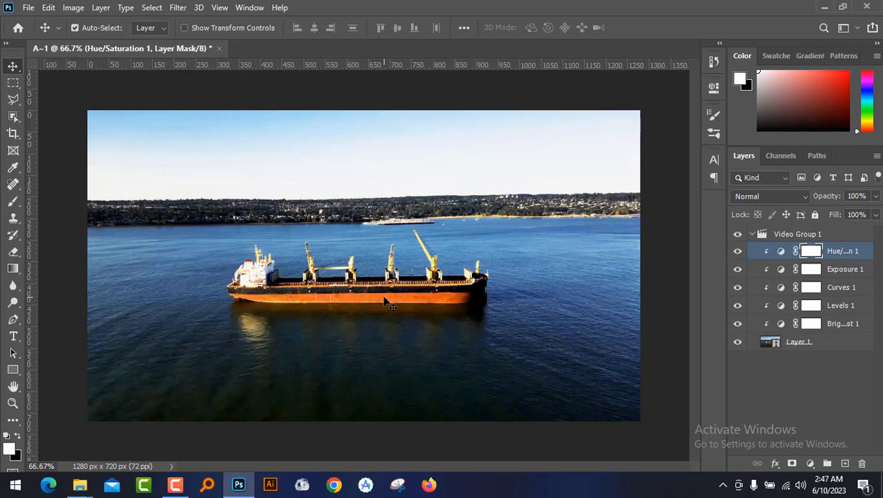
Step: Open Format Factory to view its video conversion options, and close it again
left_click(306, 485)
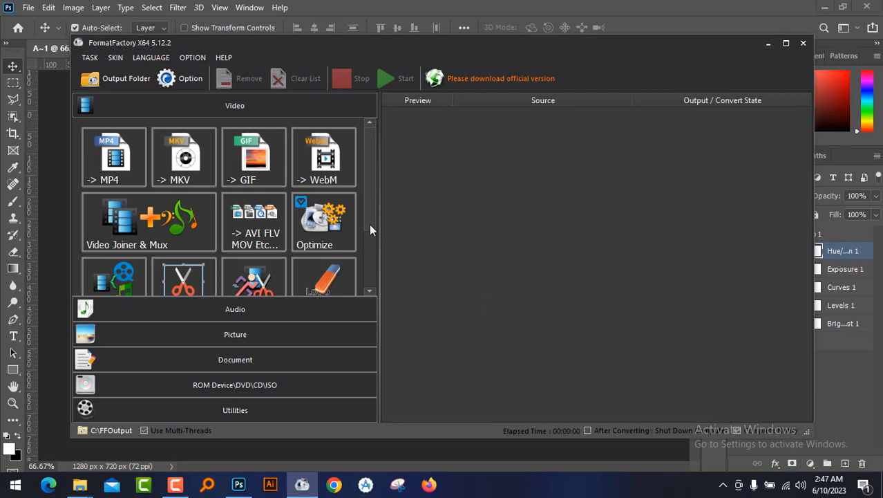
left_click(802, 45)
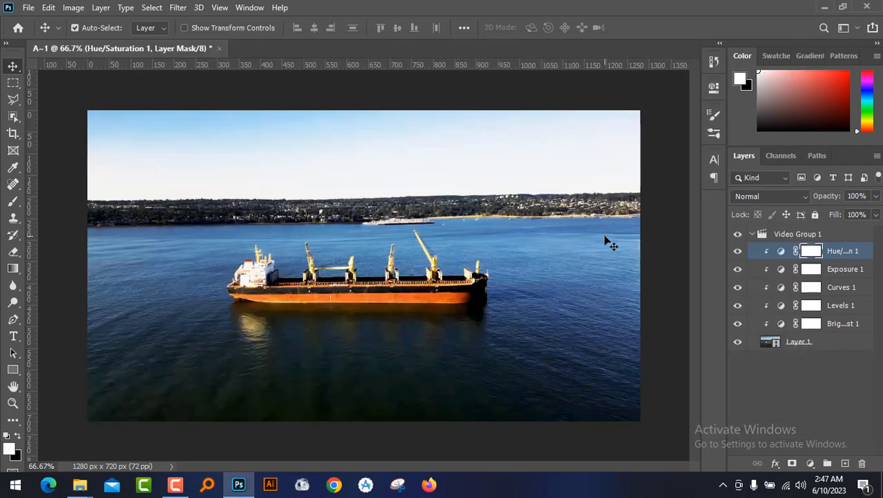